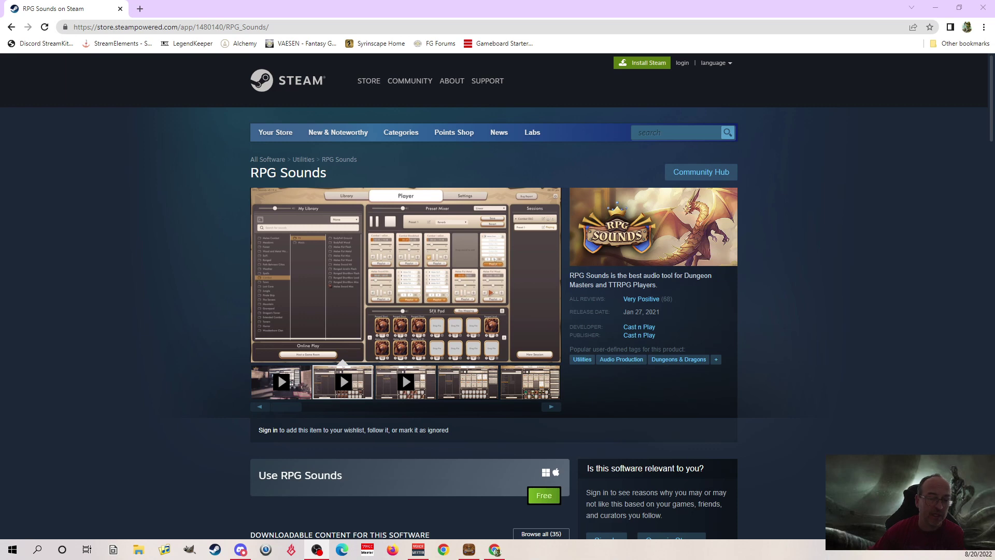
Look over the RPG Sounds store page down to its downloadable sound packs.
scroll(611, 422, down, 2)
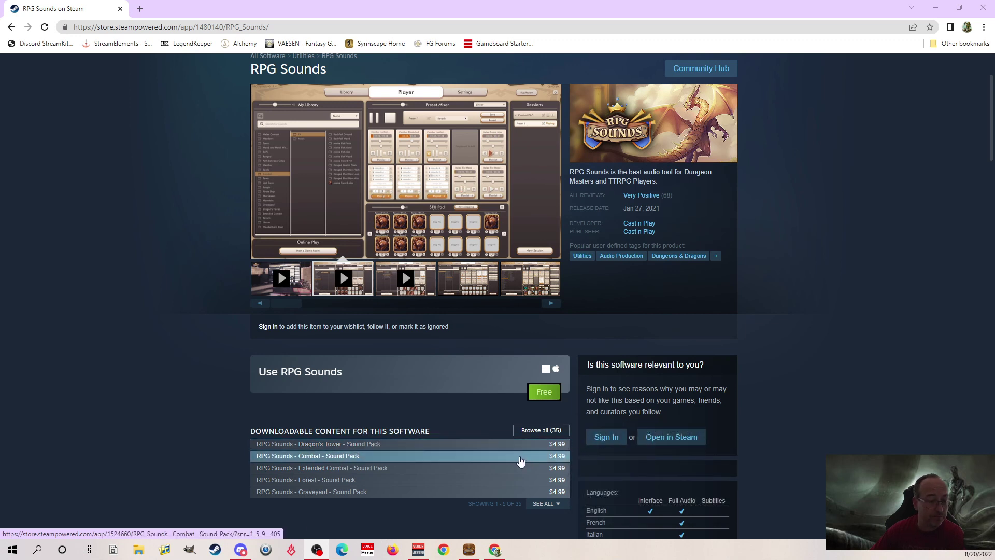
mouse_move(518, 454)
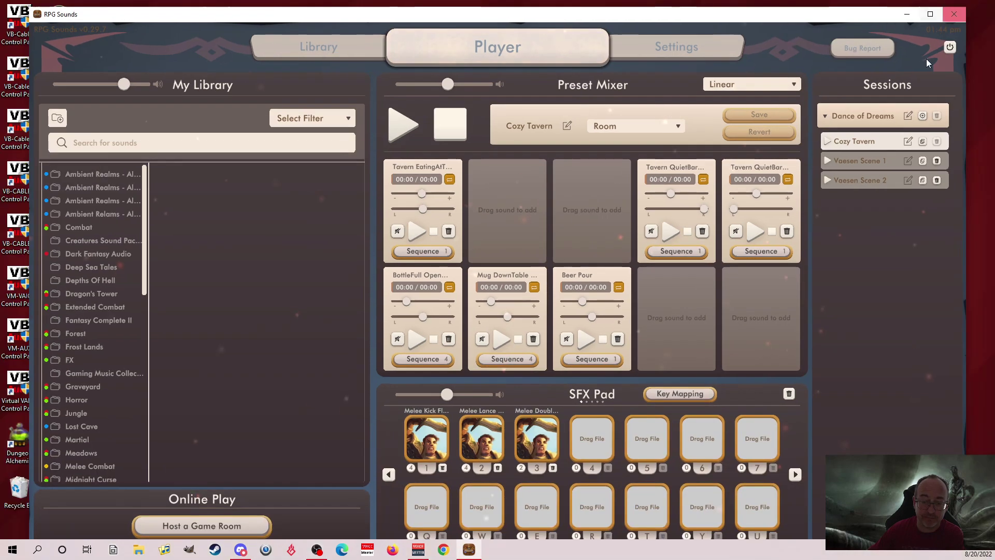
Switch to the RPG Sounds app and maximize its window.
click(963, 8)
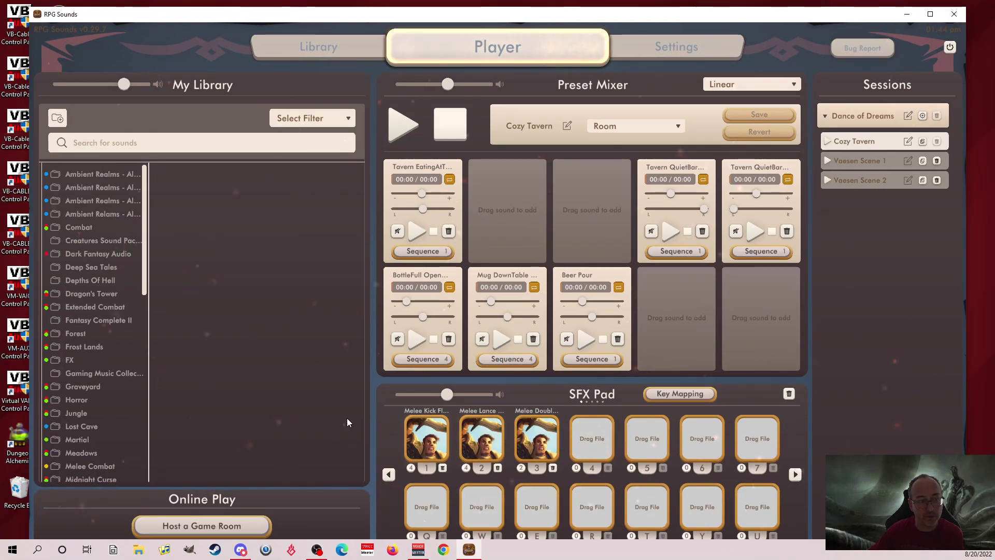
click(930, 14)
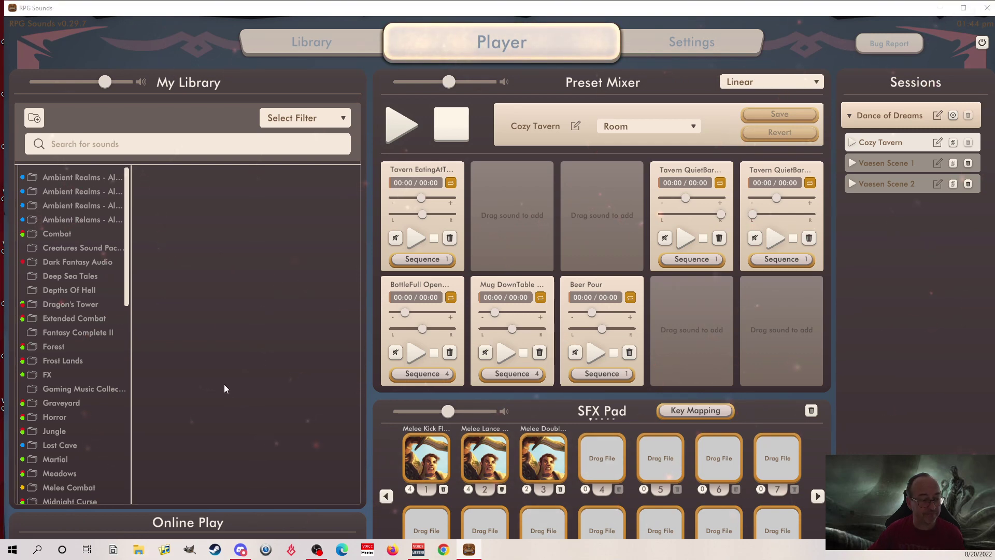
Open the RPG Sounds data folder in File Explorer and duplicate the sessions.data file there.
key(super+e)
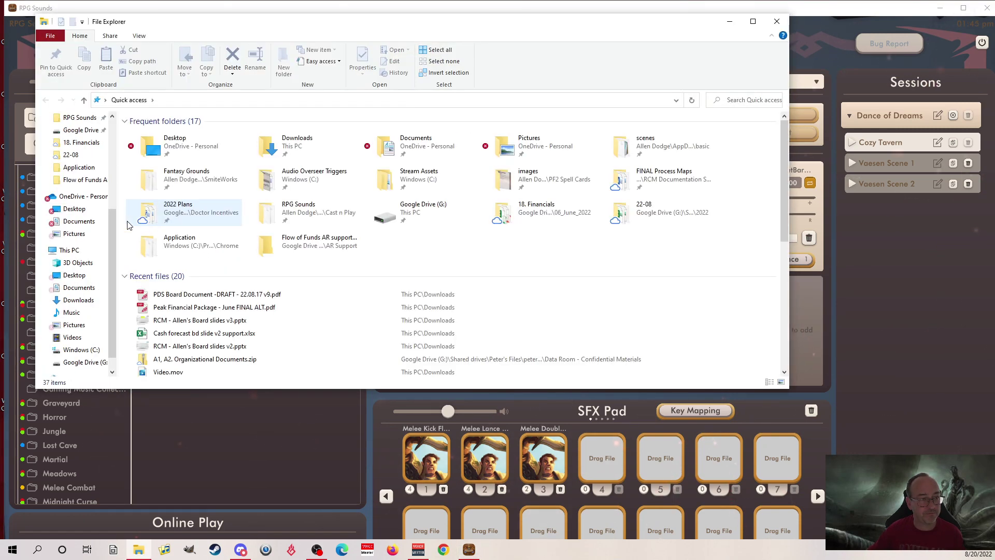
click(73, 120)
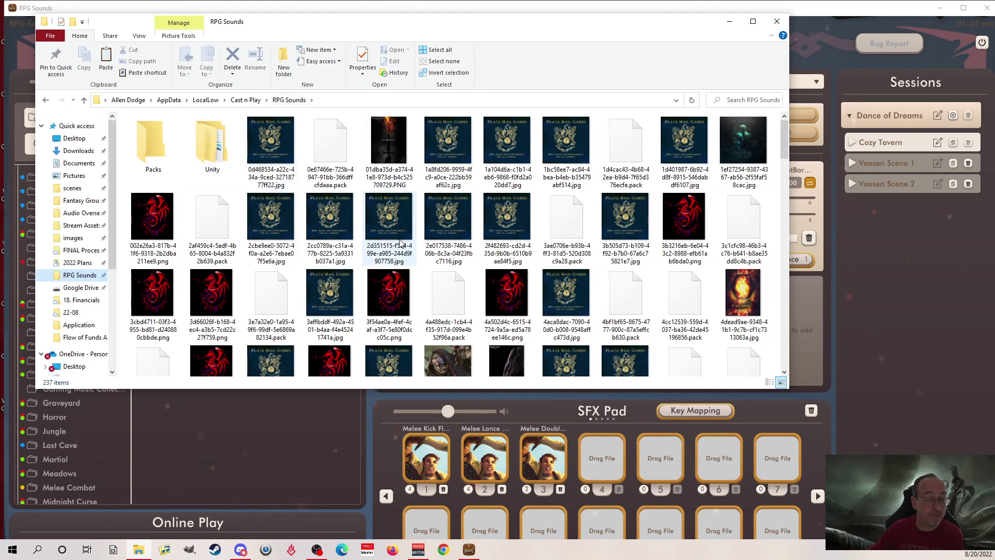
scroll(375, 254, down, 2)
scroll(376, 254, down, 2)
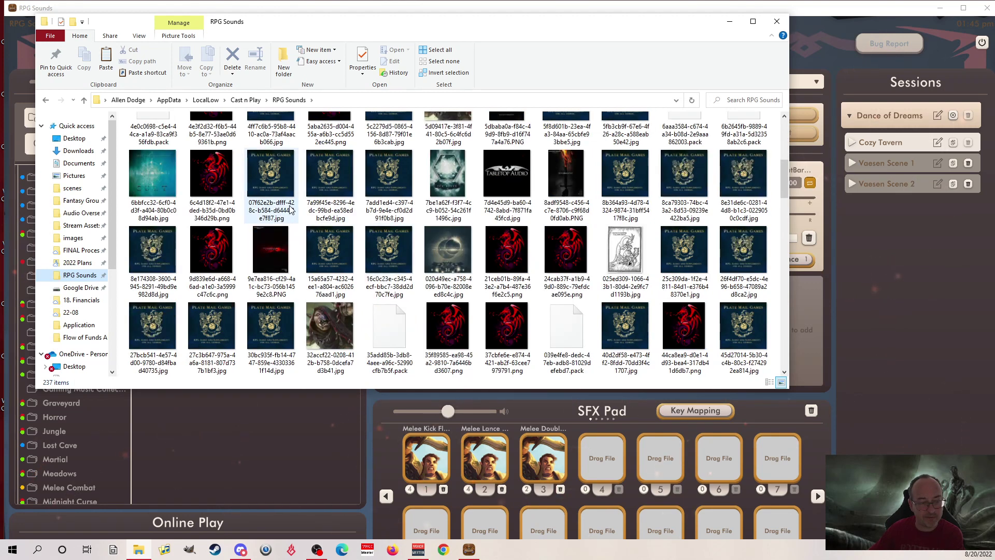
scroll(278, 222, down, 5)
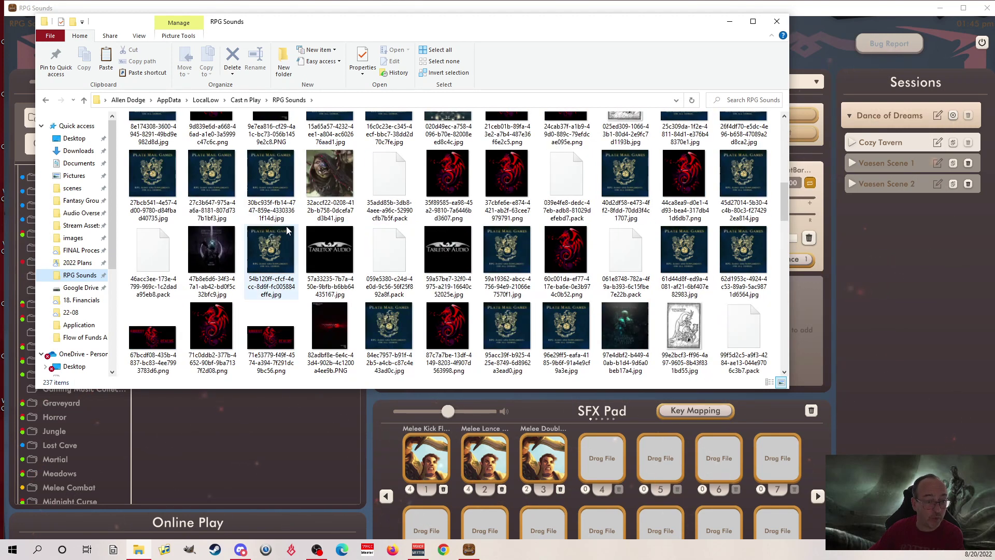
scroll(445, 266, down, 3)
scroll(444, 265, down, 8)
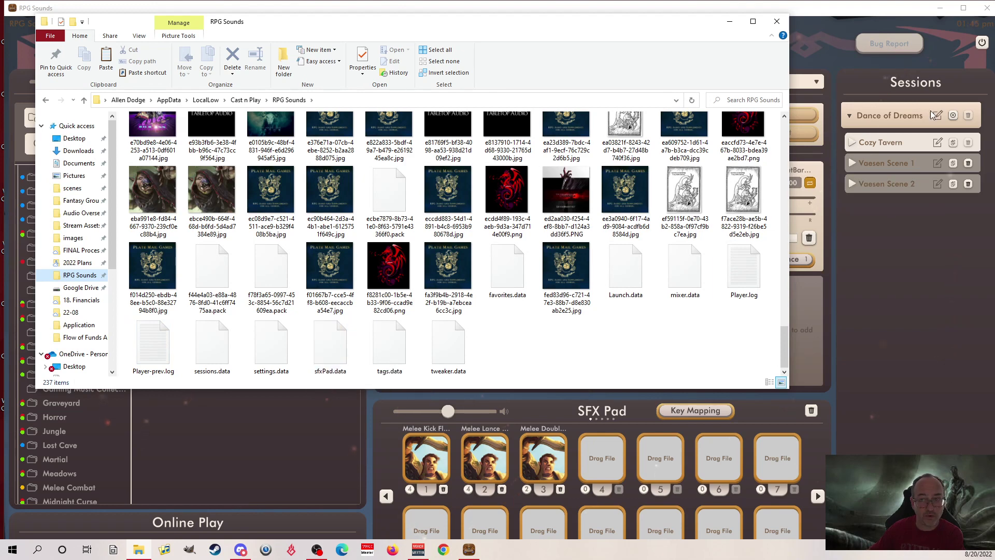
click(214, 357)
key(ctrl+c)
key(ctrl+v)
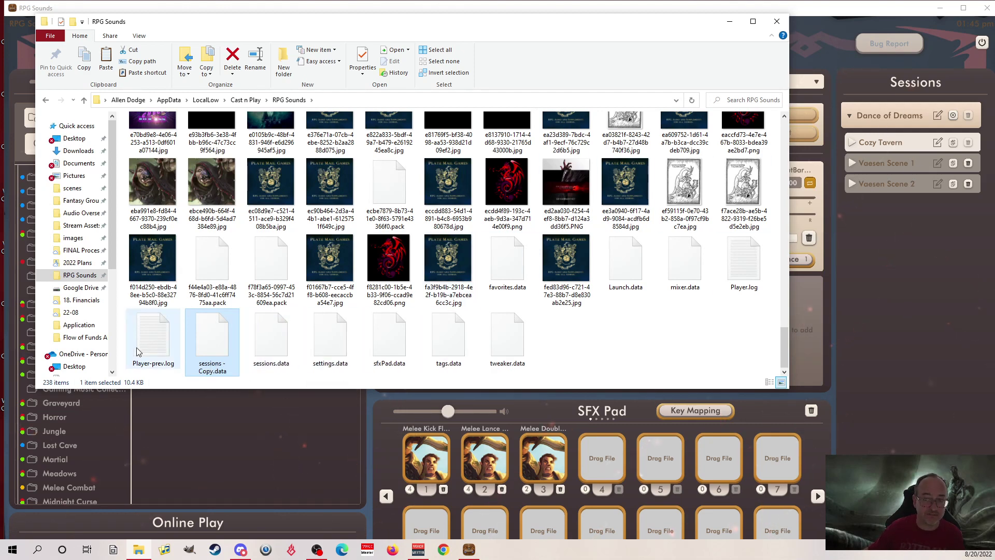
Rename the copied sessions file to "sessions - Vaesen.data" and close the folder window.
click(213, 370)
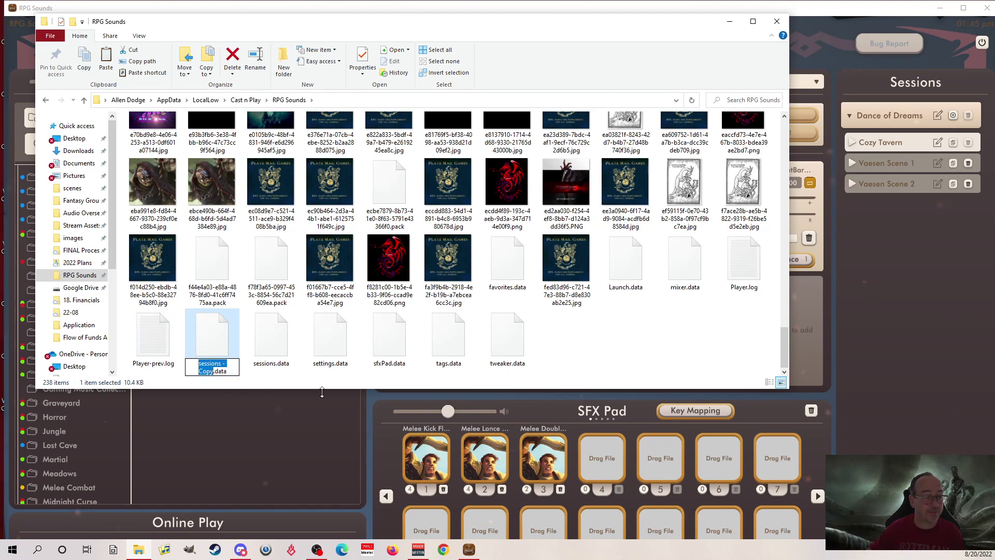
key(Home)
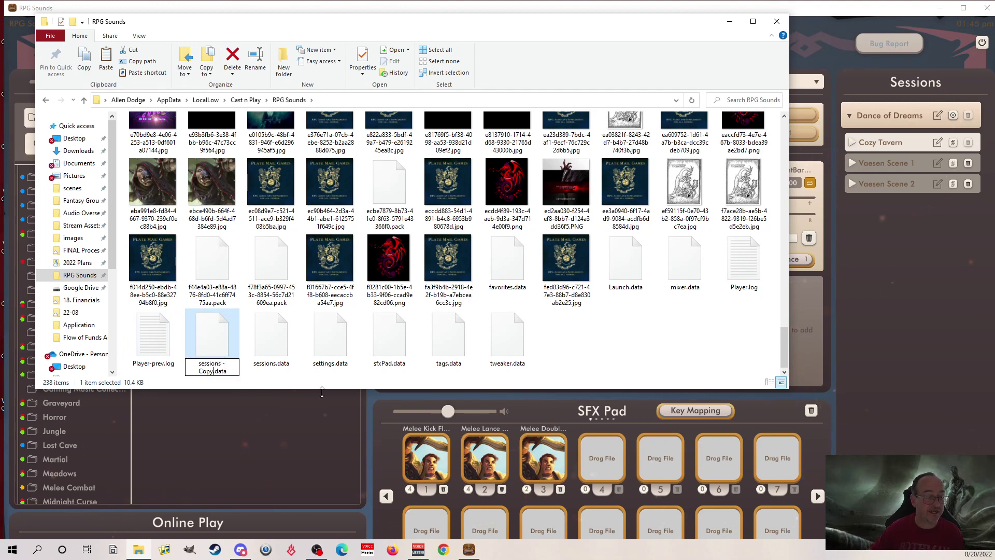
key(BackSpace)
key(BackSpace)
key(BackSpace)
key(BackSpace)
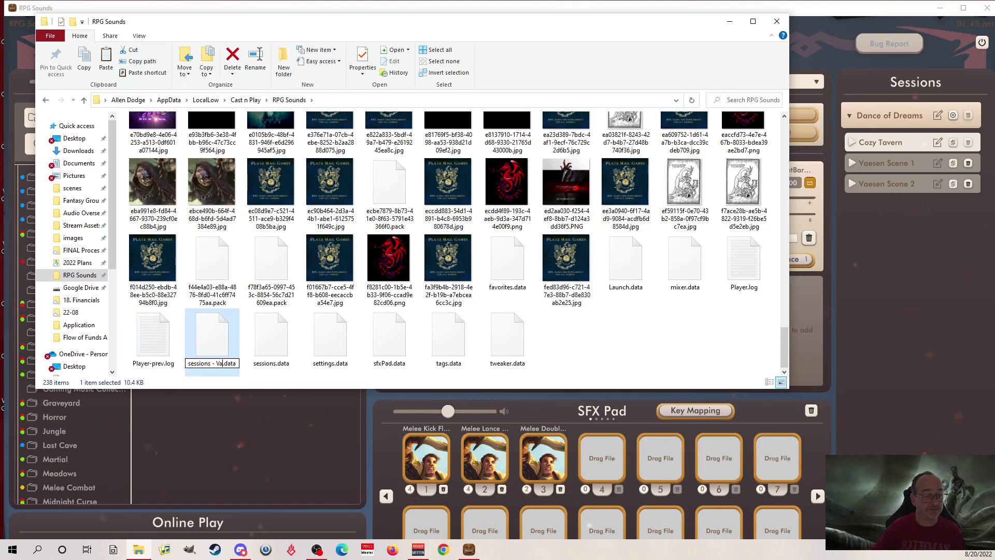
text(Vaesen)
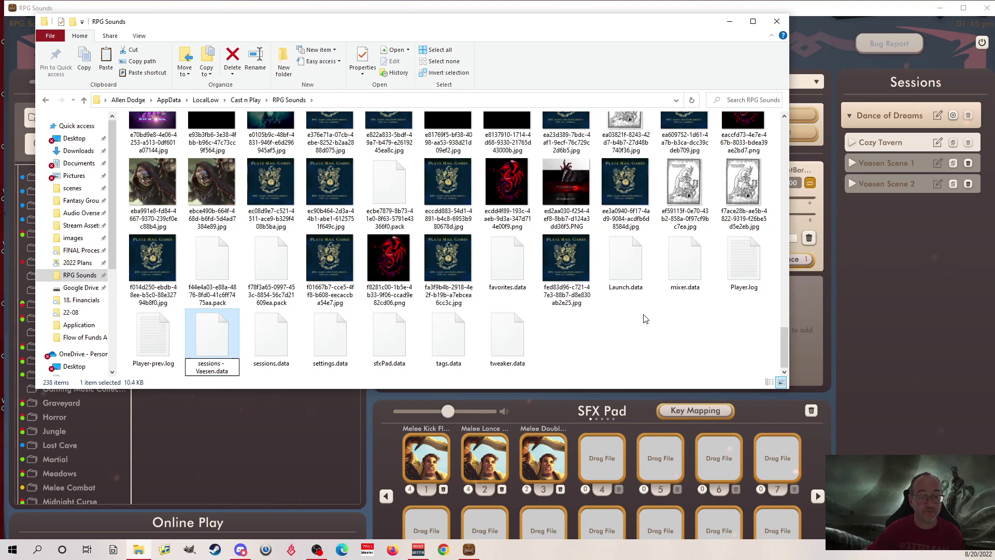
click(338, 376)
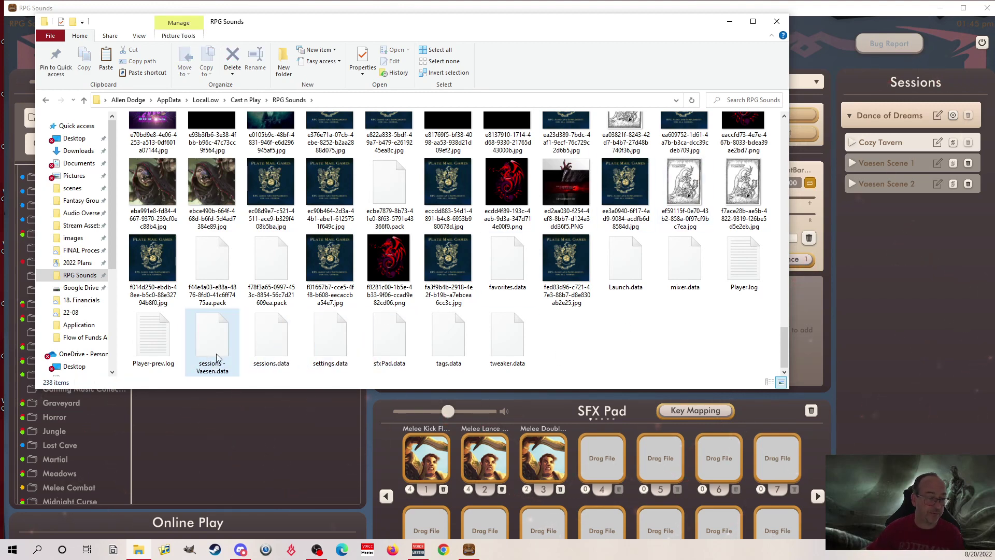
click(775, 21)
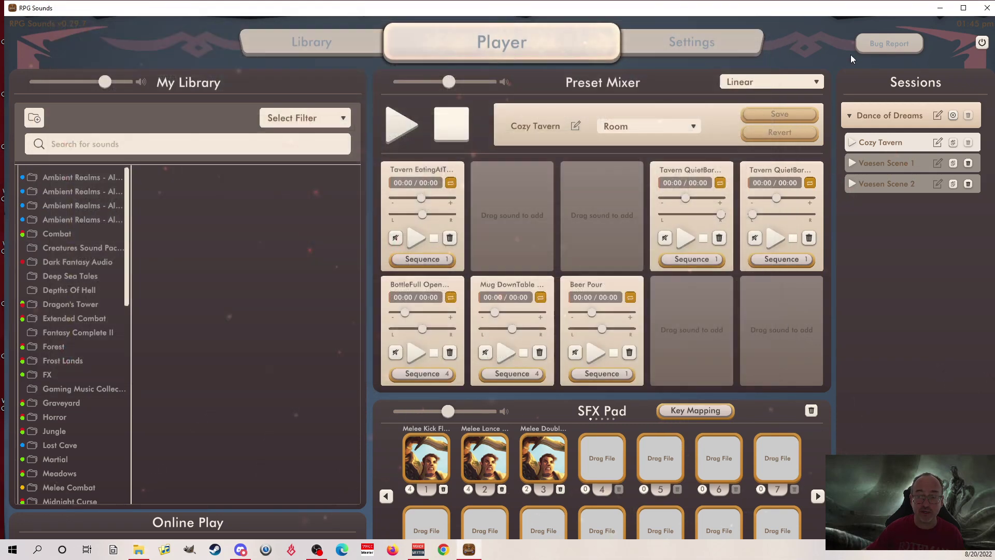
Delete every sound from the Cozy Tavern preset in the Preset Mixer and save the emptied preset.
click(449, 238)
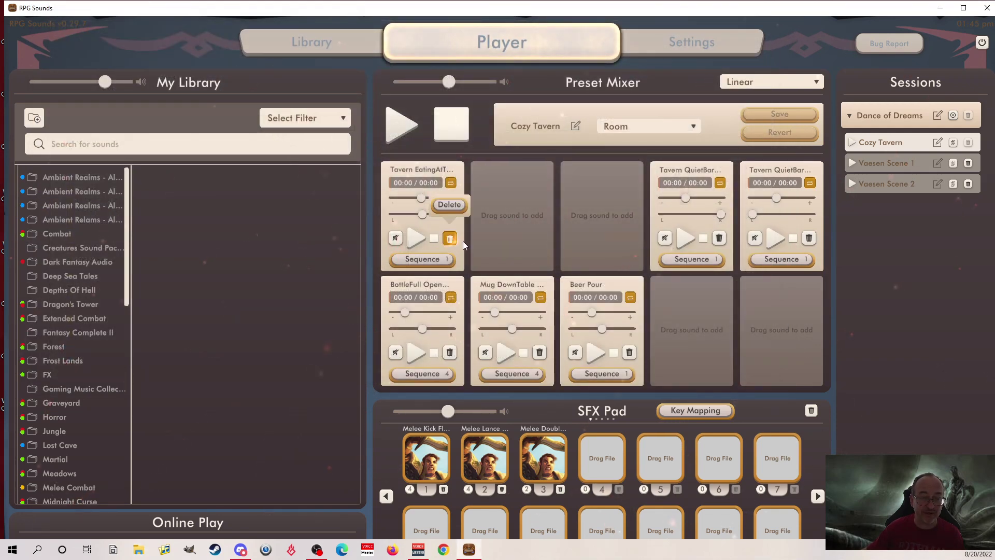
click(462, 207)
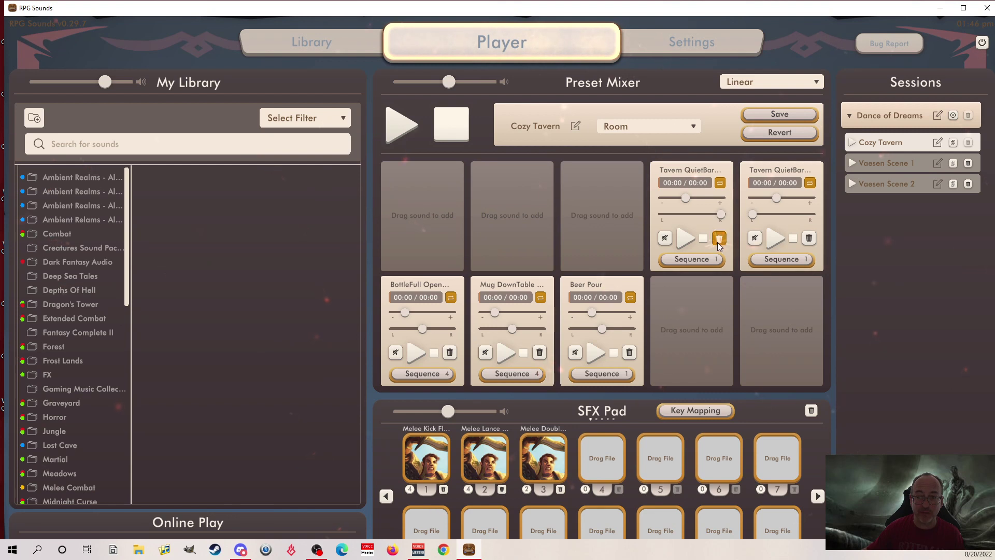
click(718, 238)
click(732, 206)
click(809, 238)
click(821, 207)
click(455, 318)
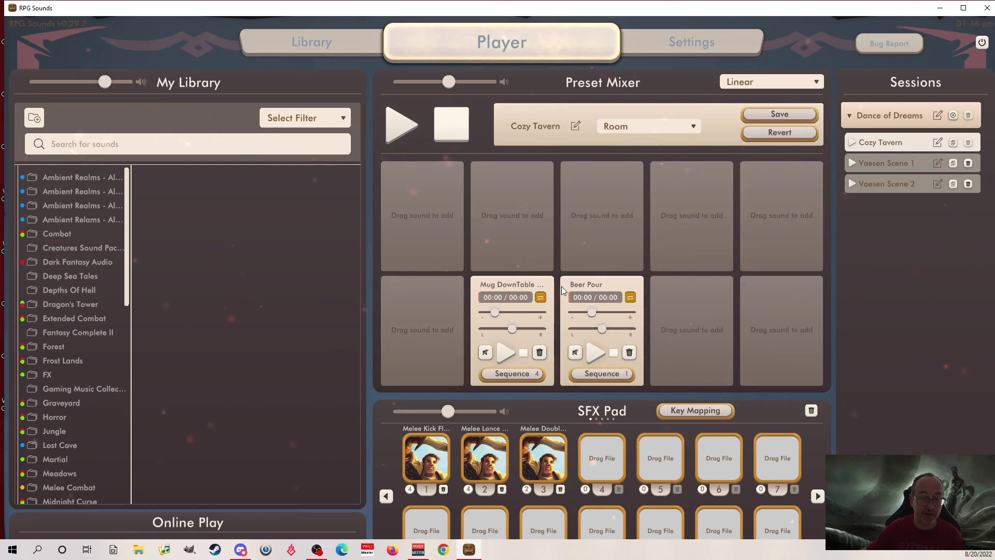
click(539, 352)
click(545, 317)
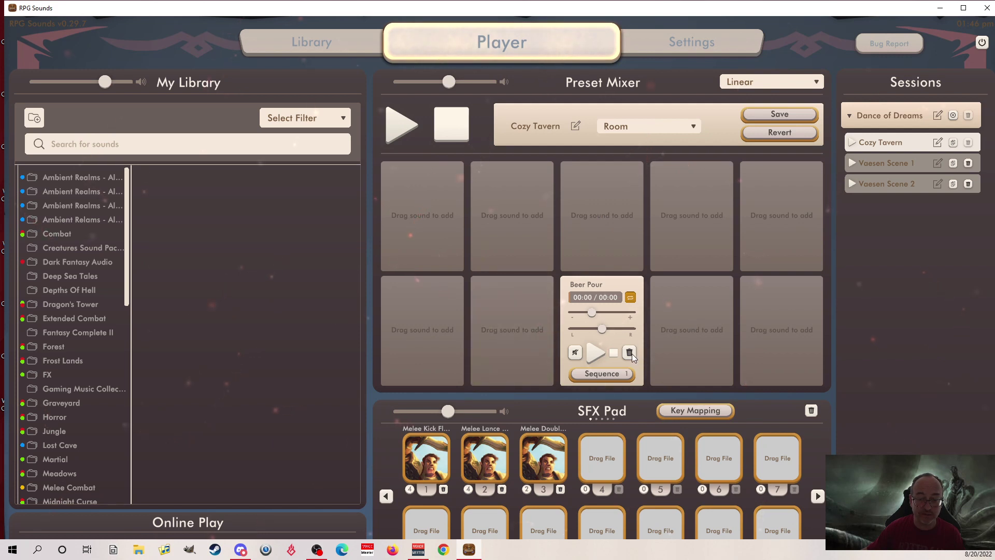
click(629, 318)
click(765, 115)
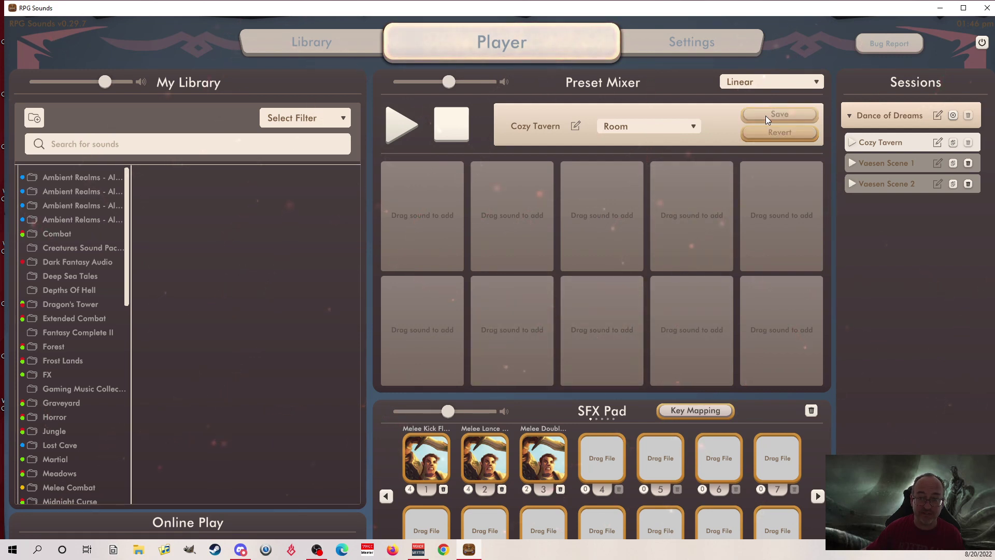
Delete the Vaesen Scene 1 and Vaesen Scene 2 presets from the Dance of Dreams session.
click(968, 162)
click(963, 134)
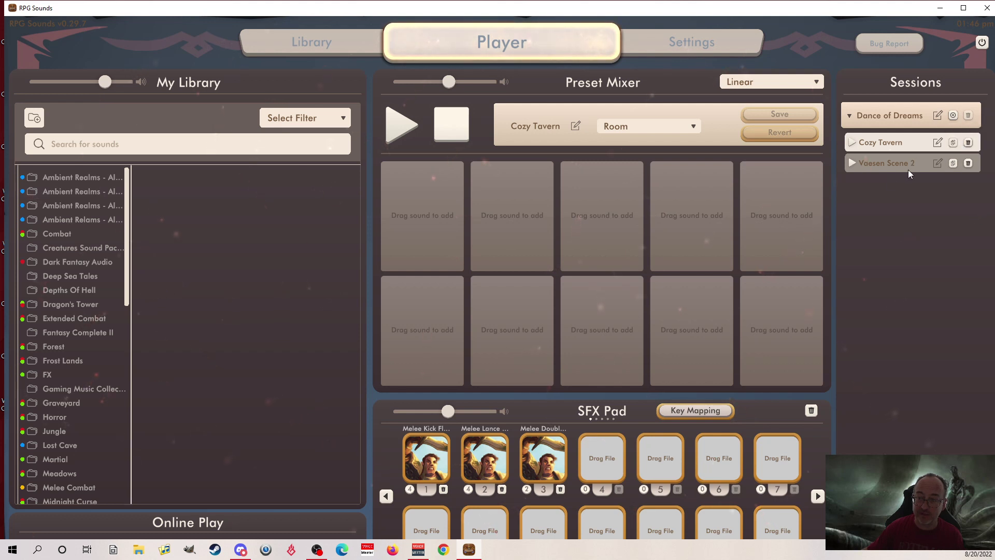
click(968, 163)
click(964, 136)
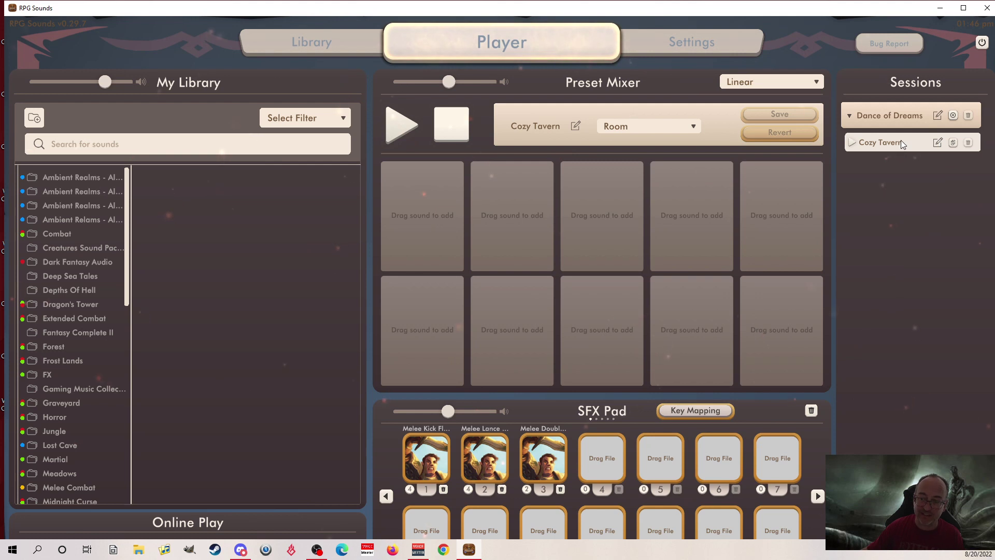
Clear the names of the Cozy Tavern preset and the Dance of Dreams session so both are blank.
click(939, 146)
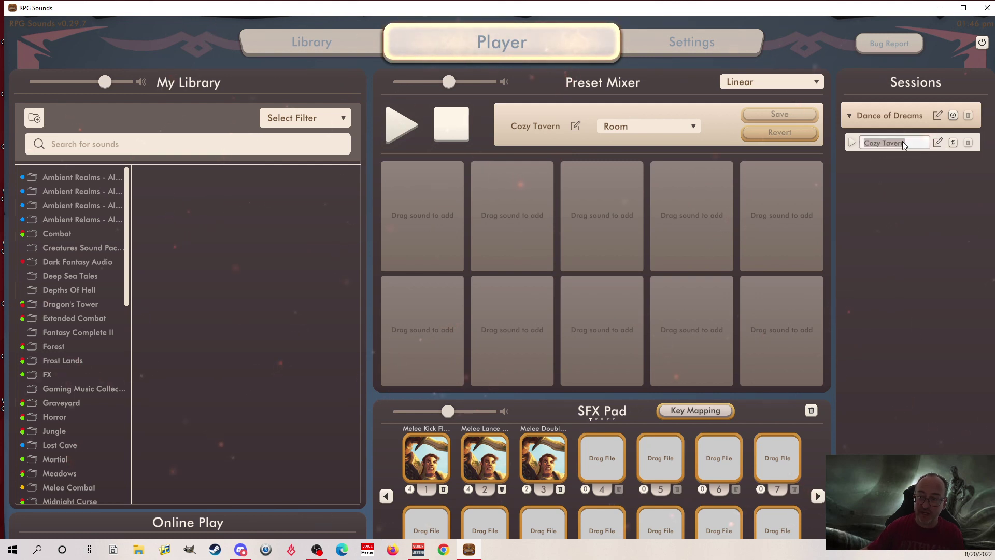
click(938, 115)
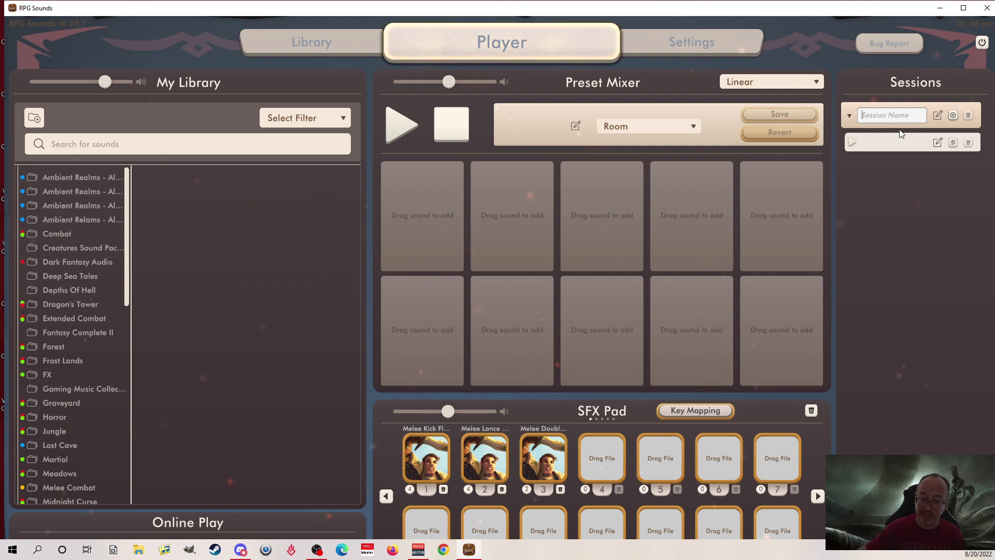
key(Escape)
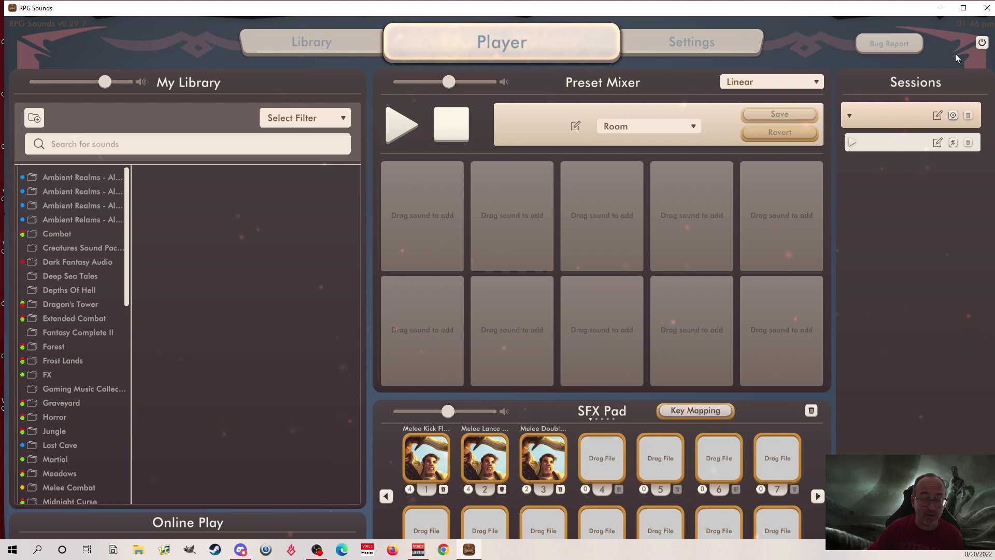
Quit RPG Sounds and relaunch it by searching Windows for "rpg".
click(981, 44)
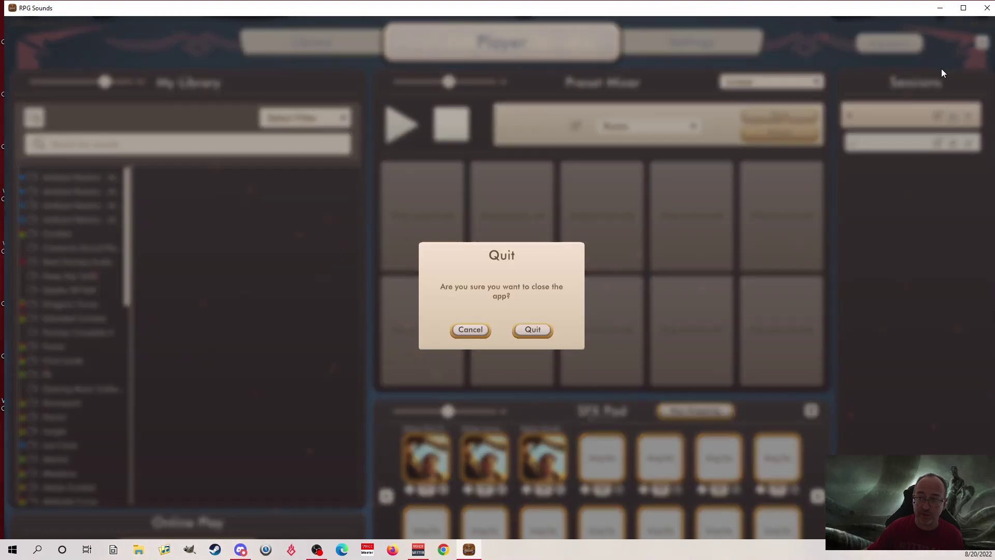
click(530, 330)
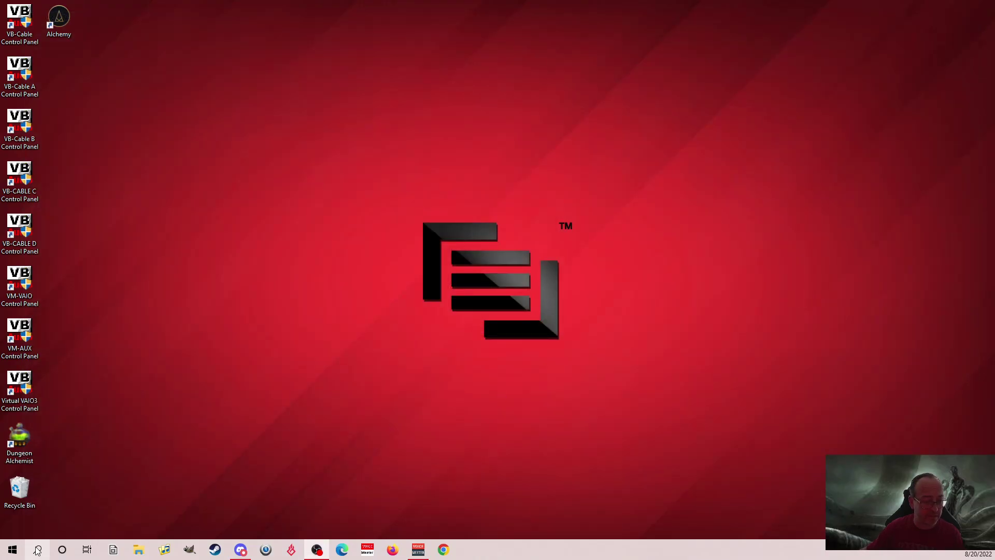
right_click(27, 485)
click(252, 364)
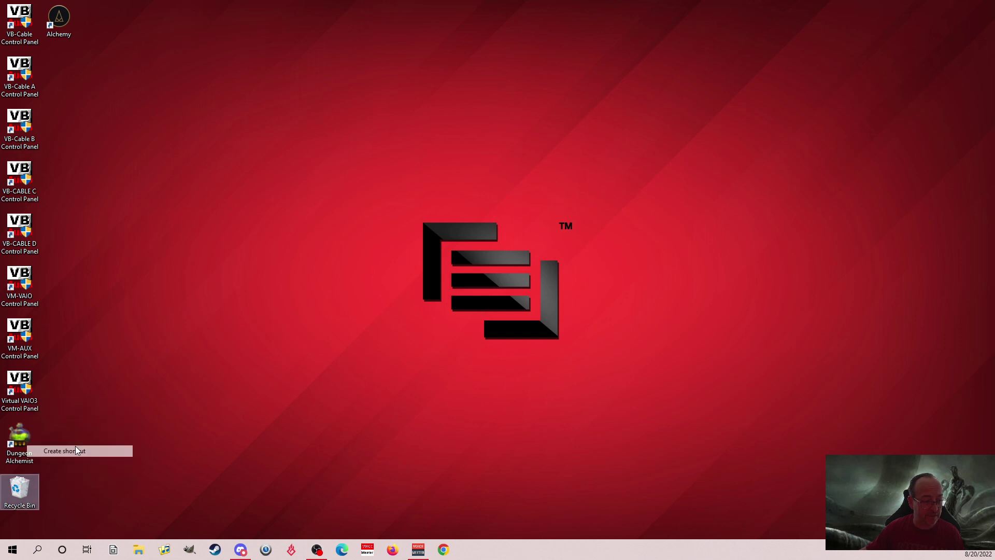
click(37, 549)
text(rpg)
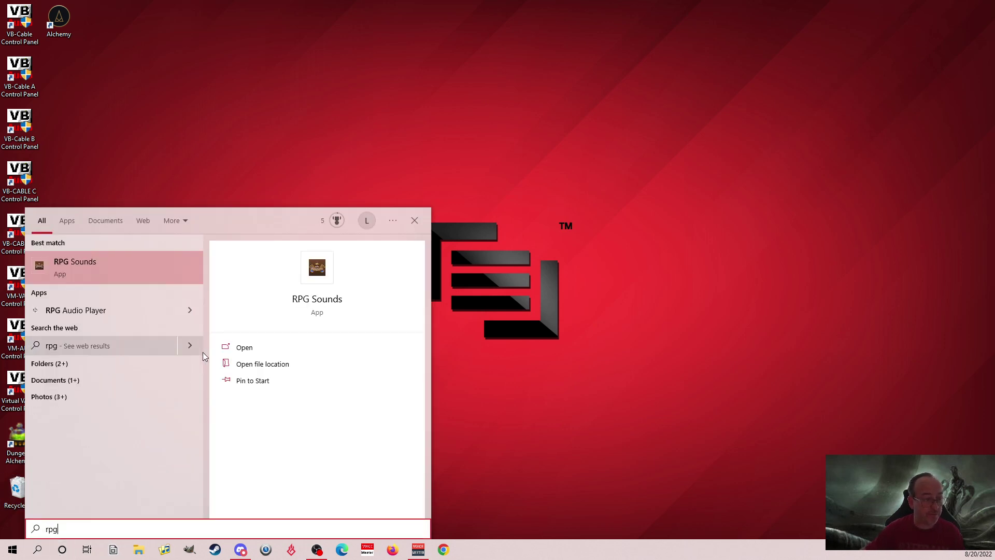
click(142, 273)
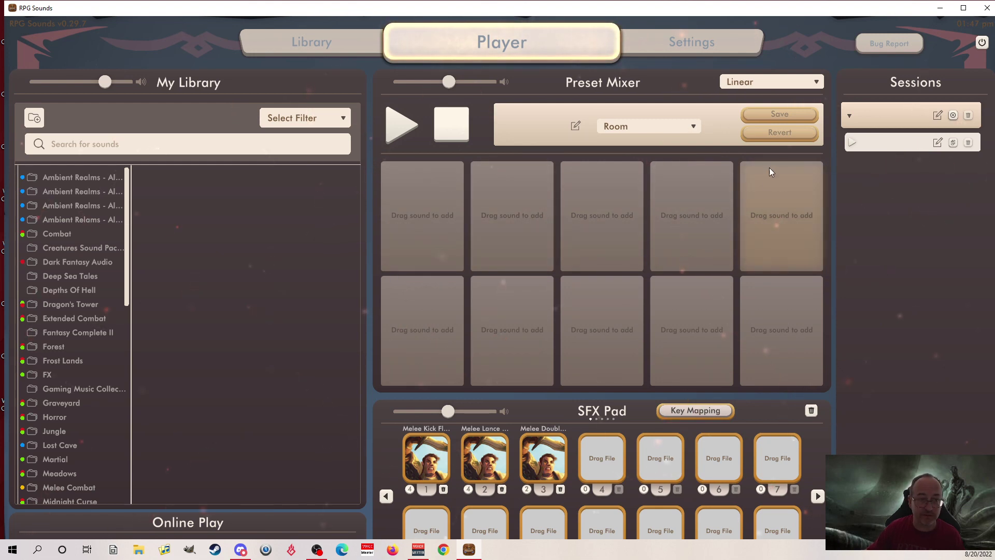
Quit the relaunched RPG Sounds app.
click(982, 43)
click(541, 332)
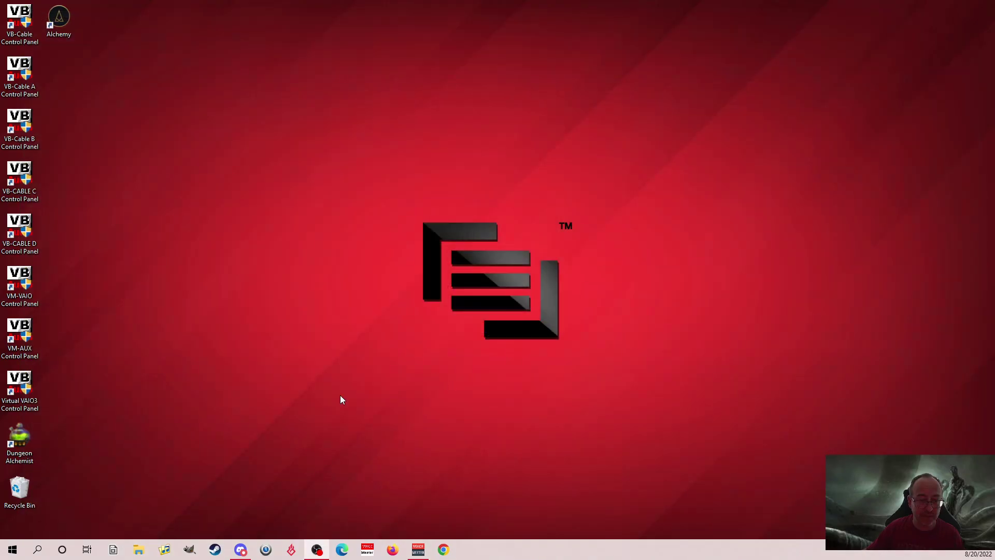
Open the RPG Sounds data folder in File Explorer and duplicate the sessions - Vaesen.data file there.
key(super+e)
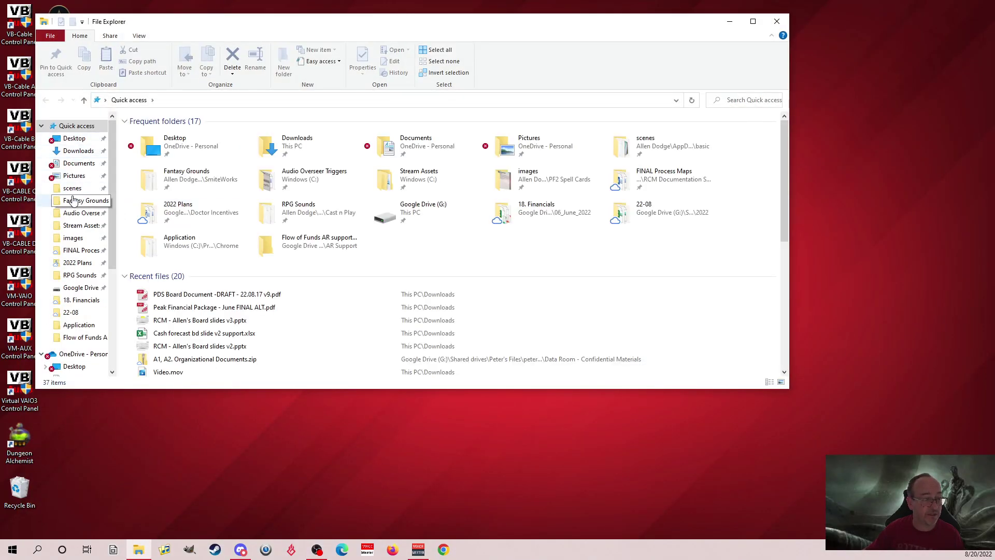
click(80, 275)
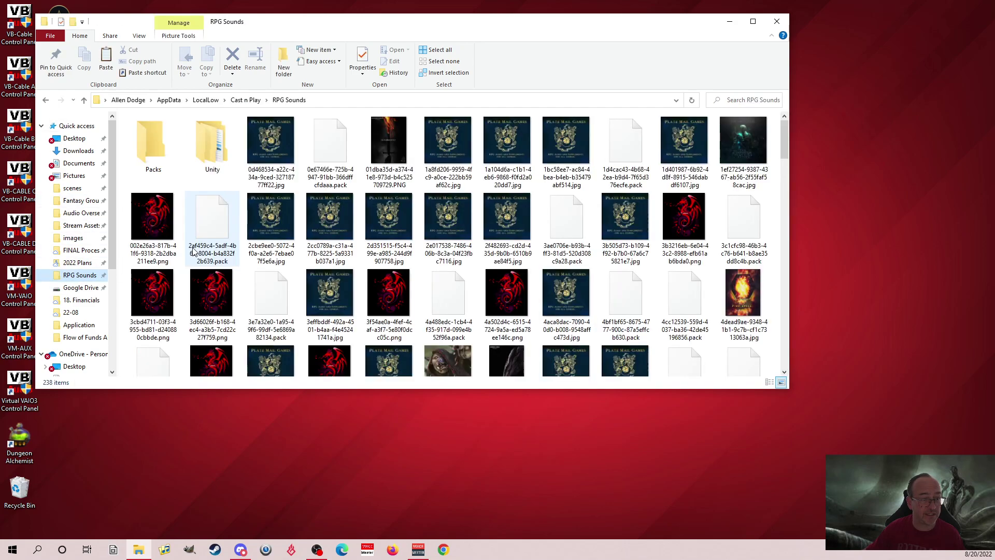
scroll(357, 339, down, 5)
scroll(356, 339, down, 5)
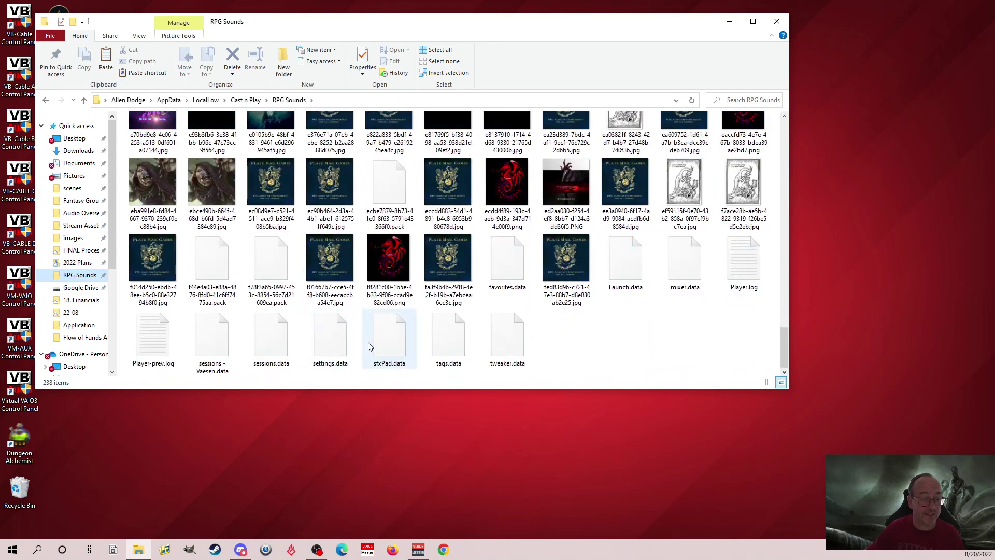
click(214, 344)
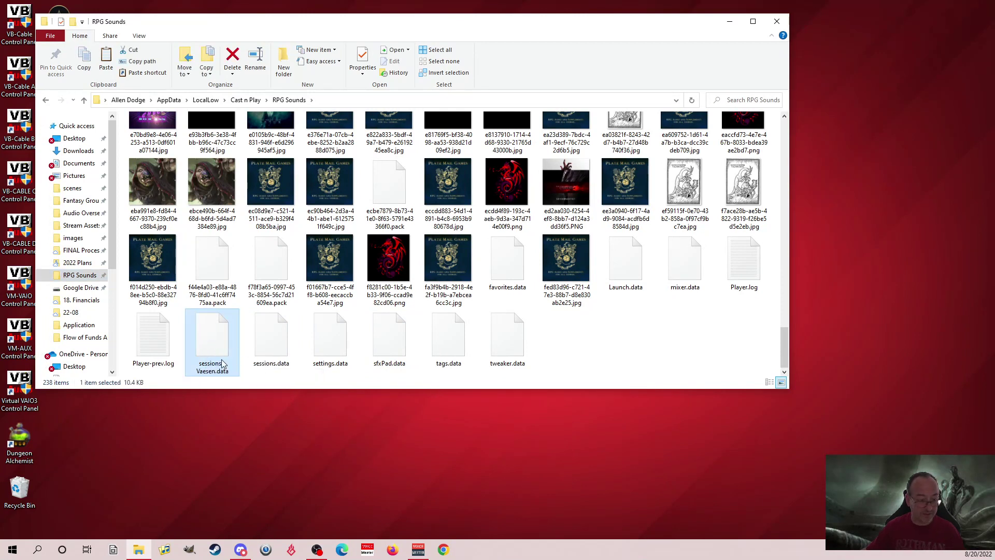
key(ctrl+c)
key(ctrl+v)
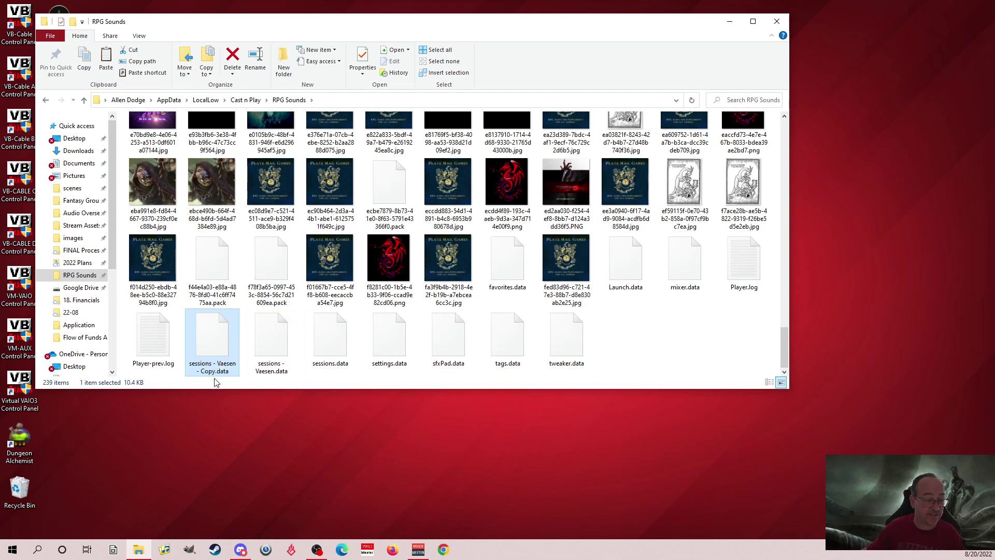
Delete the existing sessions.data file and rename sessions - Vaesen.data as sessions.data.
click(325, 334)
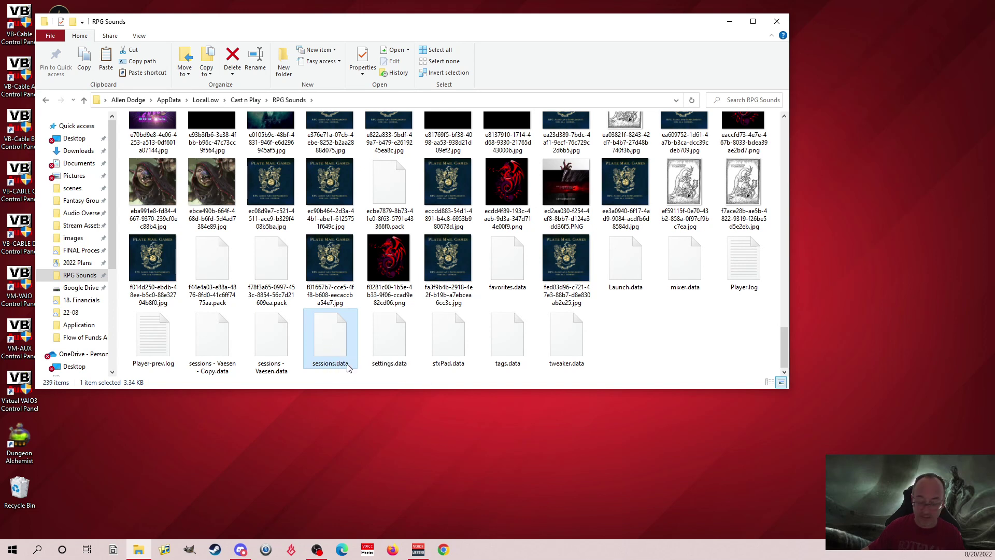
key(Delete)
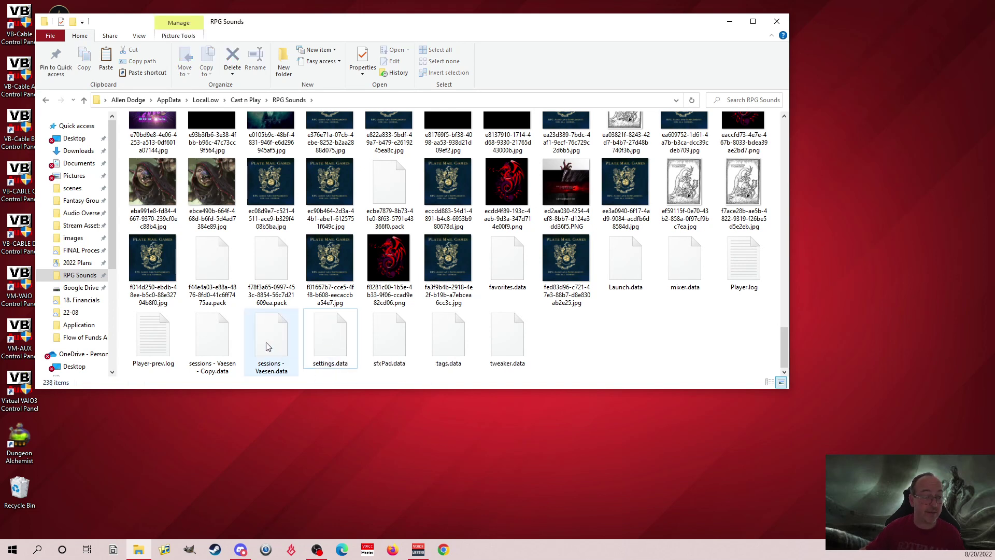
click(270, 365)
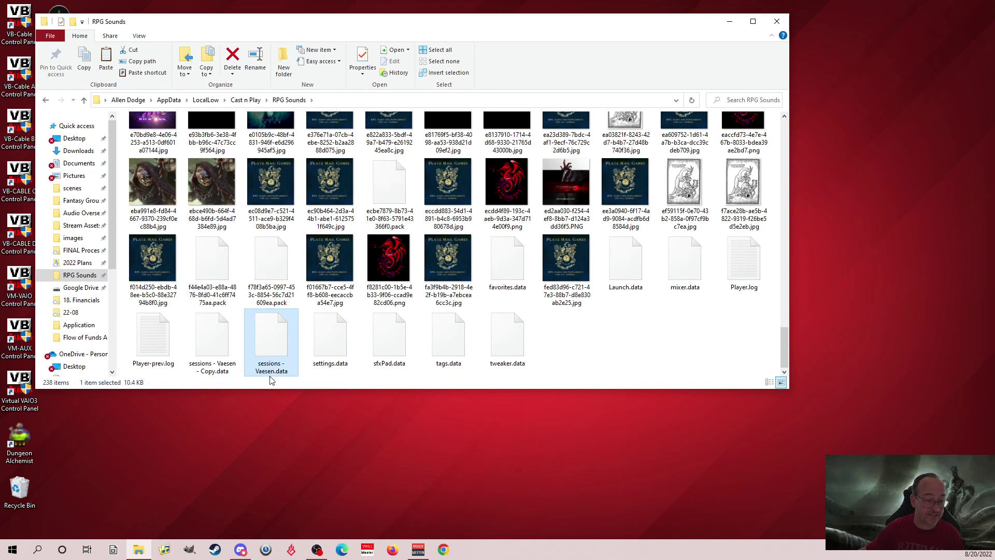
key(F2)
key(Home)
key(BackSpace)
key(BackSpace)
key(BackSpace)
key(BackSpace)
key(BackSpace)
key(BackSpace)
key(BackSpace)
key(BackSpace)
key(BackSpace)
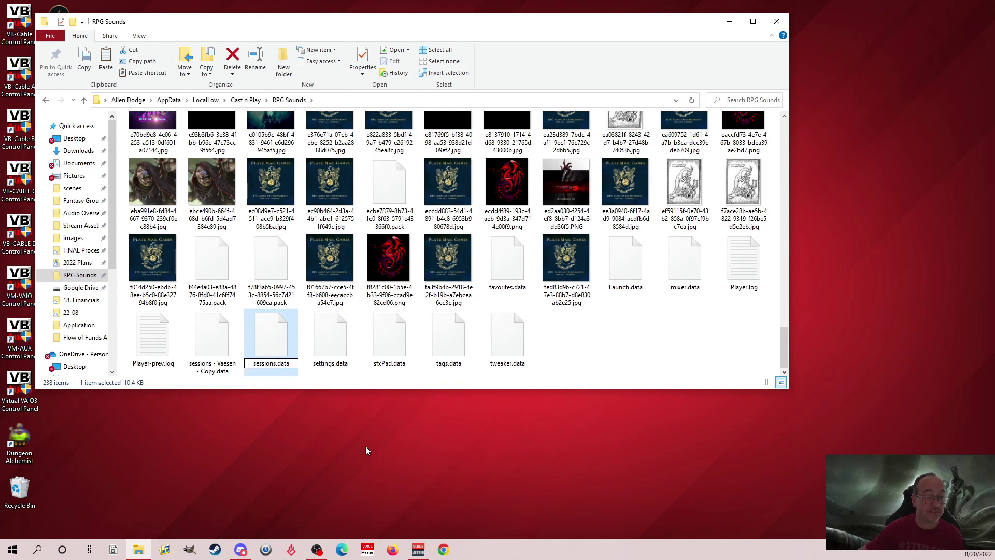
click(657, 311)
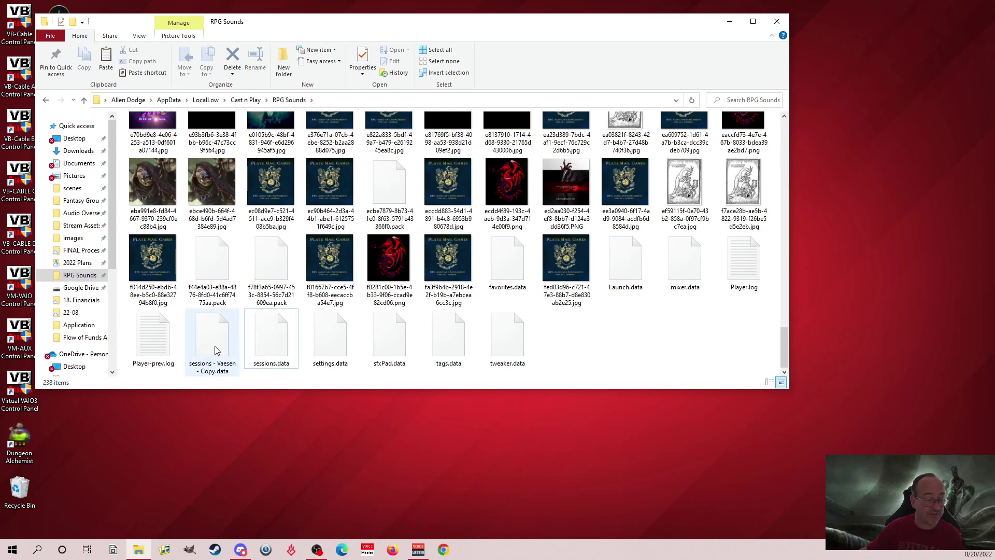
Close File Explorer, launch RPG Sounds by searching Windows for "rpg", and briefly play the first Cozy Tavern sound.
click(777, 21)
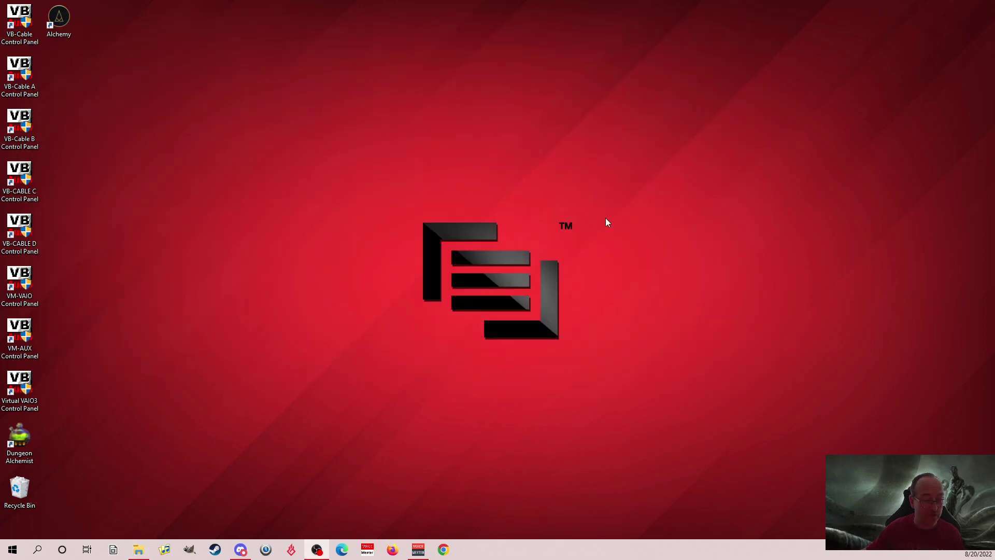
click(37, 549)
text(rpg)
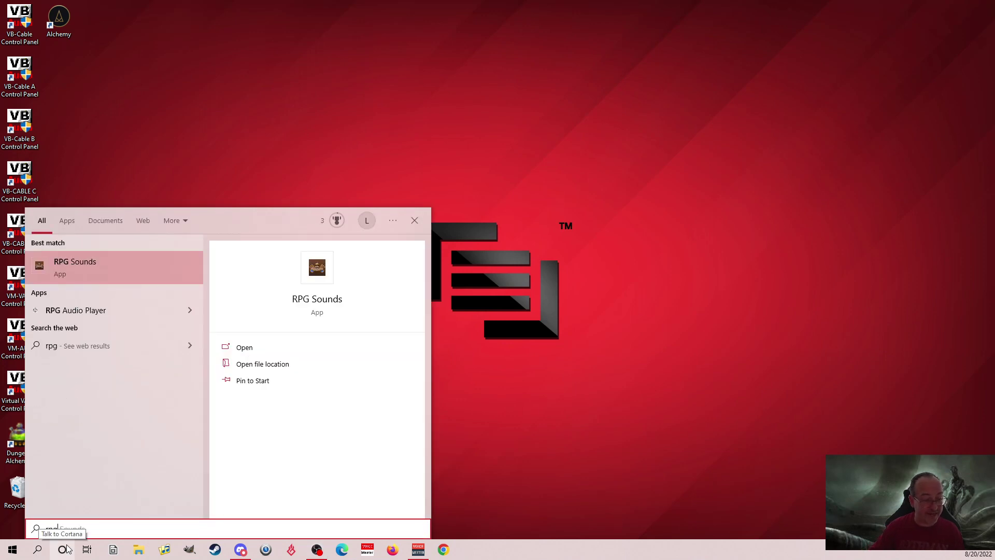
click(151, 269)
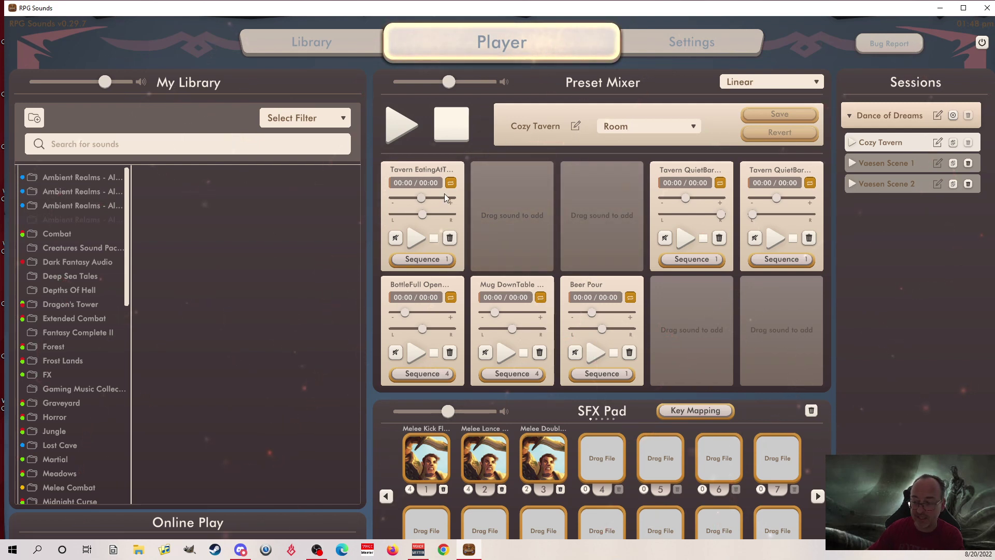
click(416, 238)
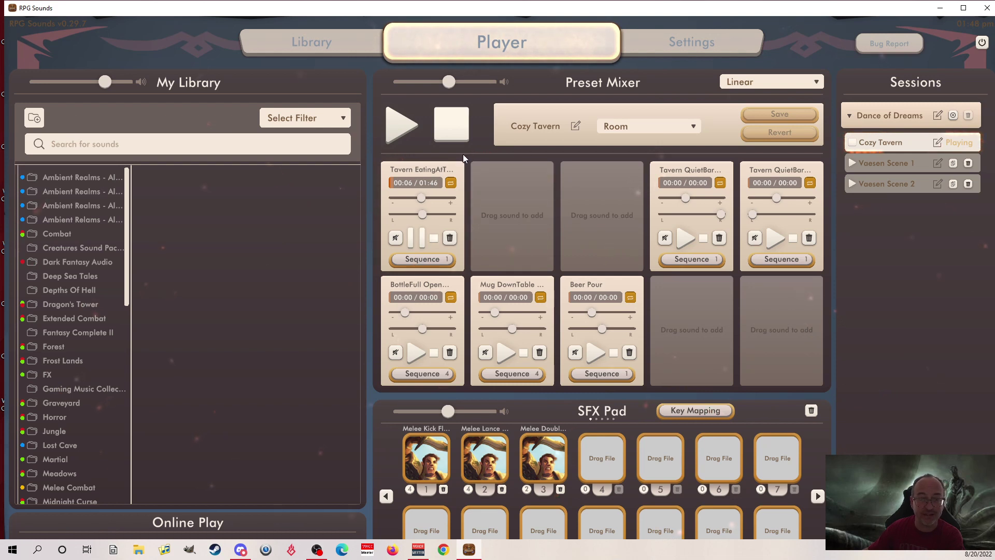
click(452, 122)
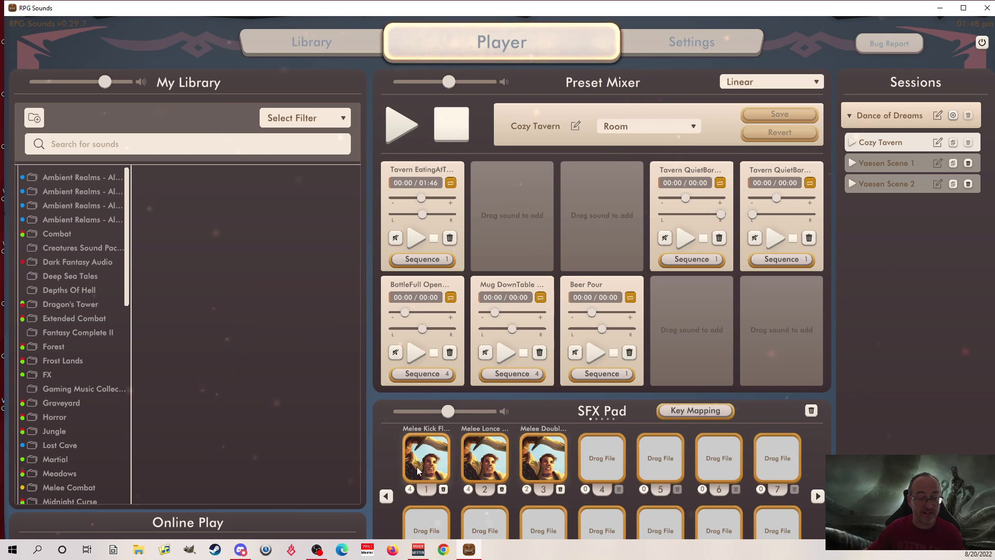
Switch to File Explorer, open the RPG Sounds data folder, and duplicate the sfxPad.data file.
click(138, 549)
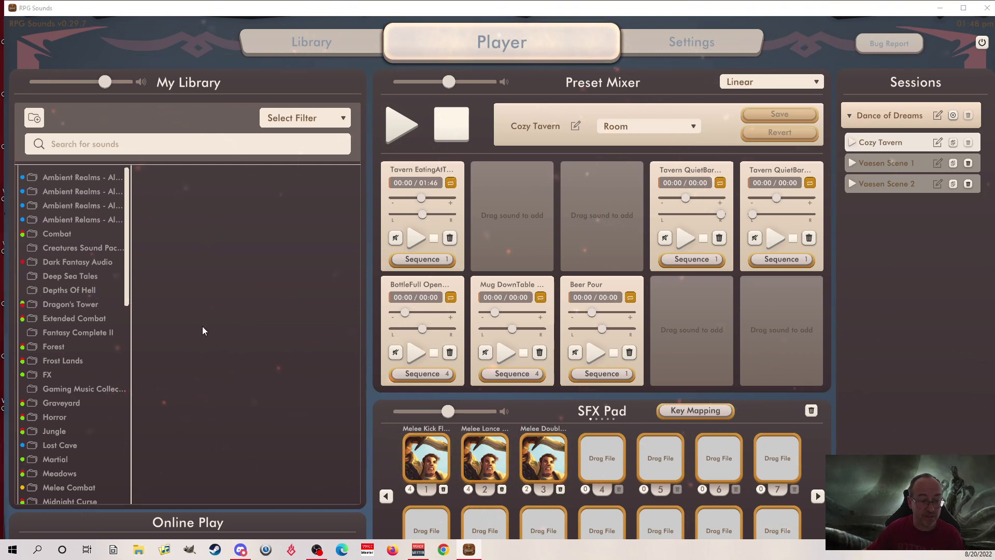
scroll(155, 306, down, 3)
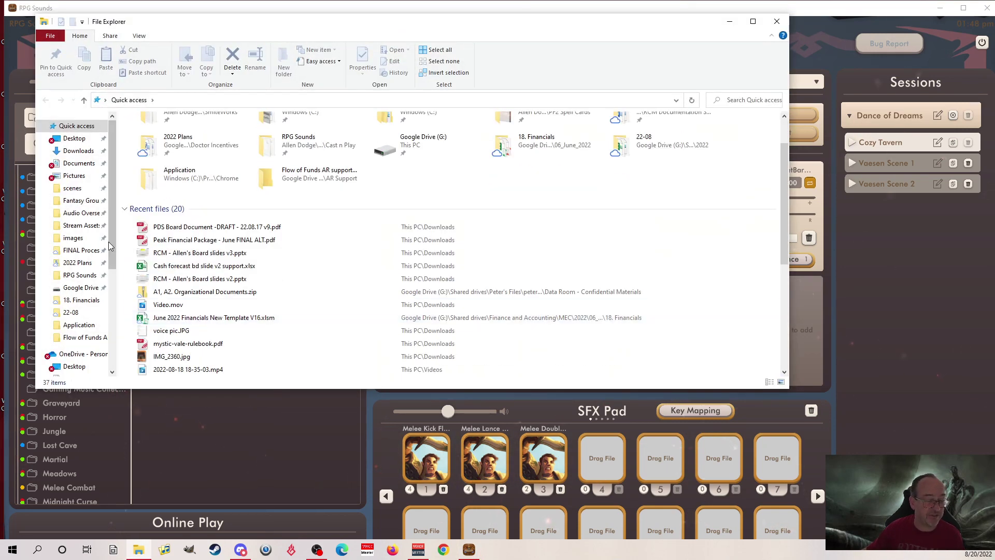
click(75, 275)
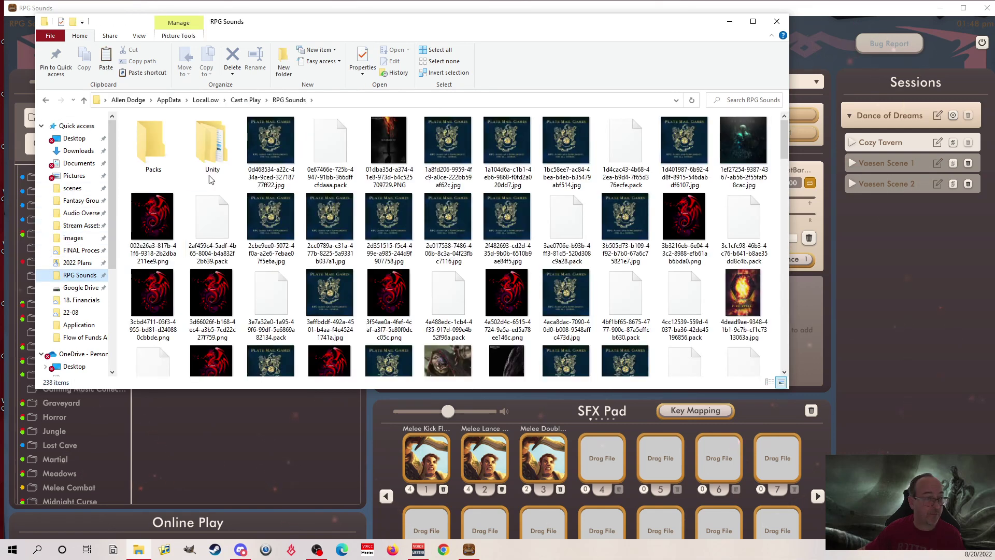
scroll(337, 251, down, 15)
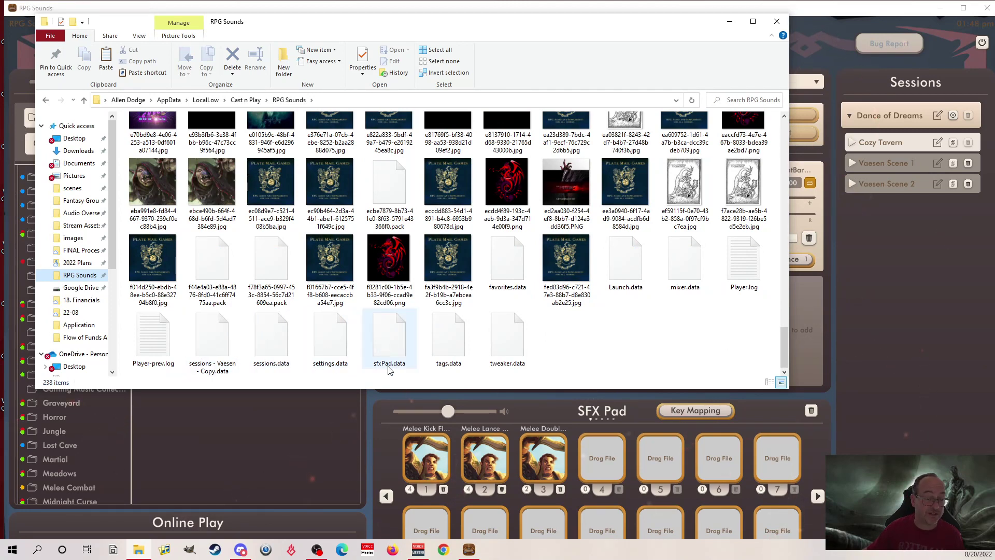
click(390, 349)
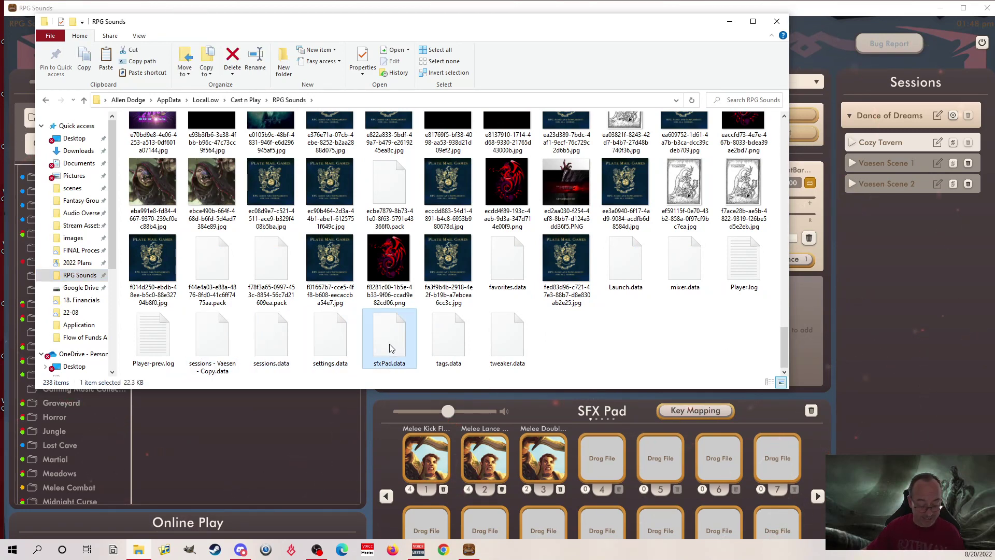
key(ctrl+c)
key(ctrl+v)
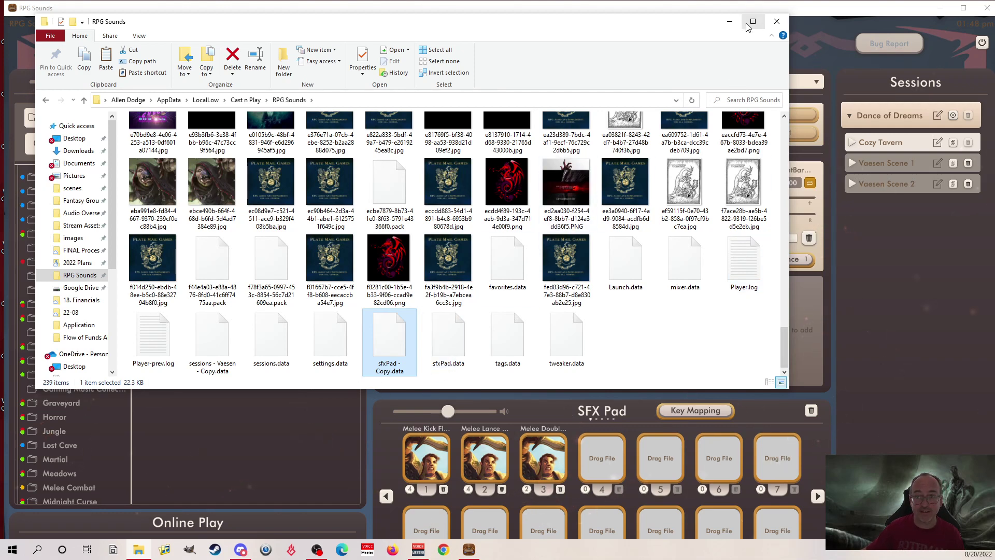
Return to RPG Sounds and clear all sounds from the SFX Pad.
click(729, 22)
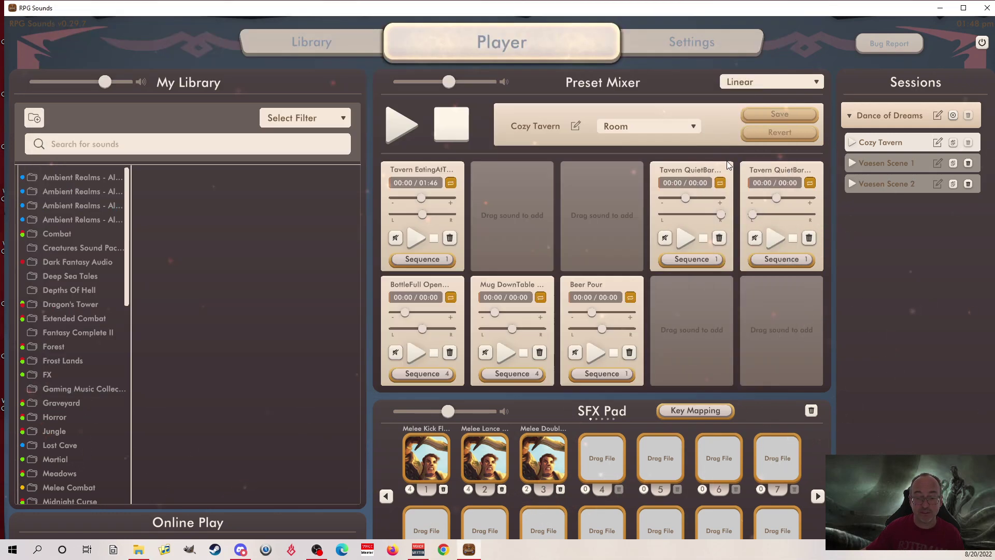
click(811, 411)
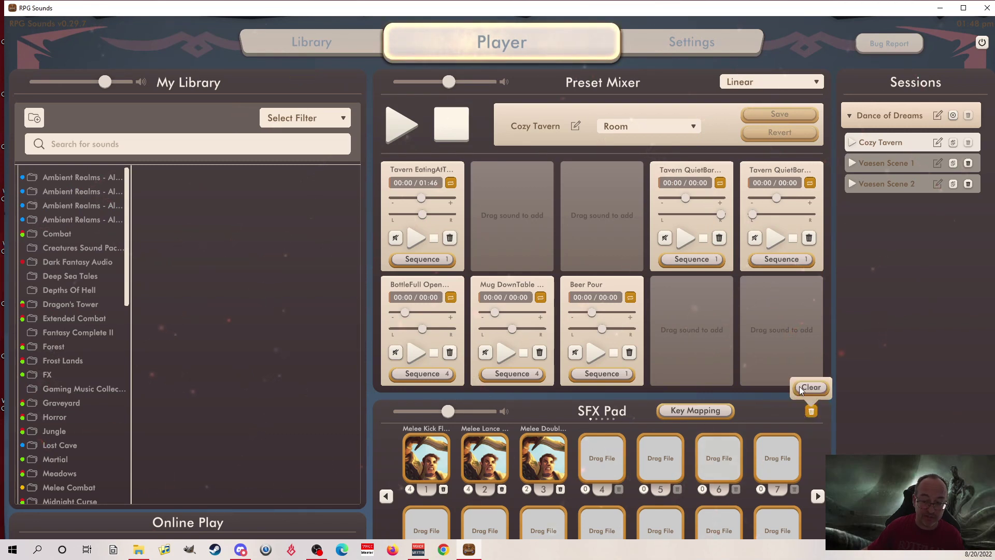
click(811, 386)
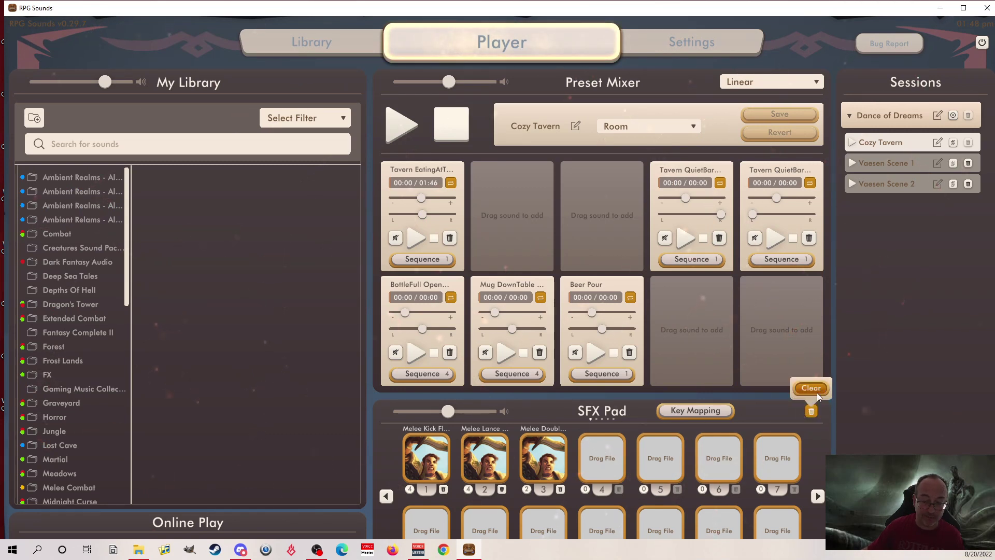
Quit RPG Sounds and relaunch it through a Windows search for "rpg" to check the SFX Pad.
click(982, 41)
click(524, 330)
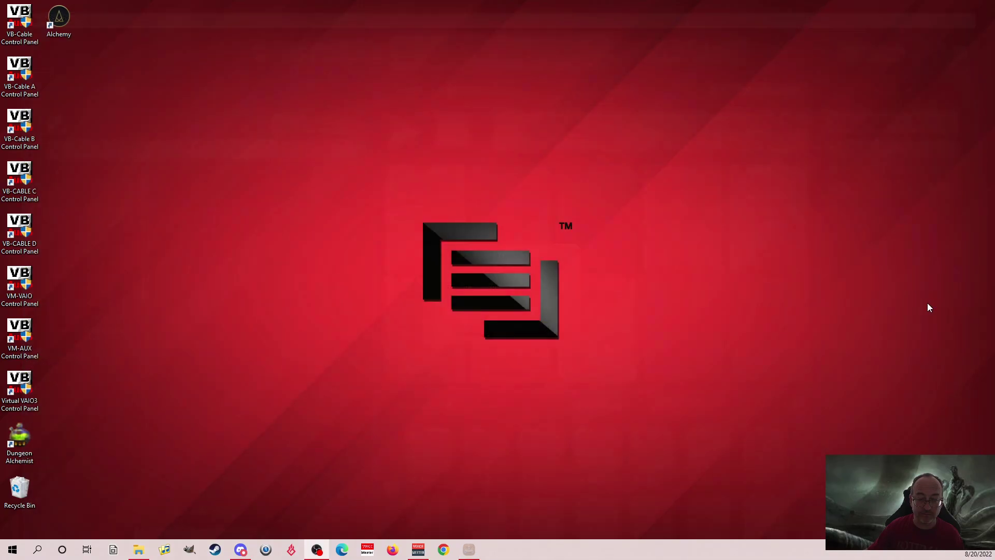
click(43, 555)
text(rpg)
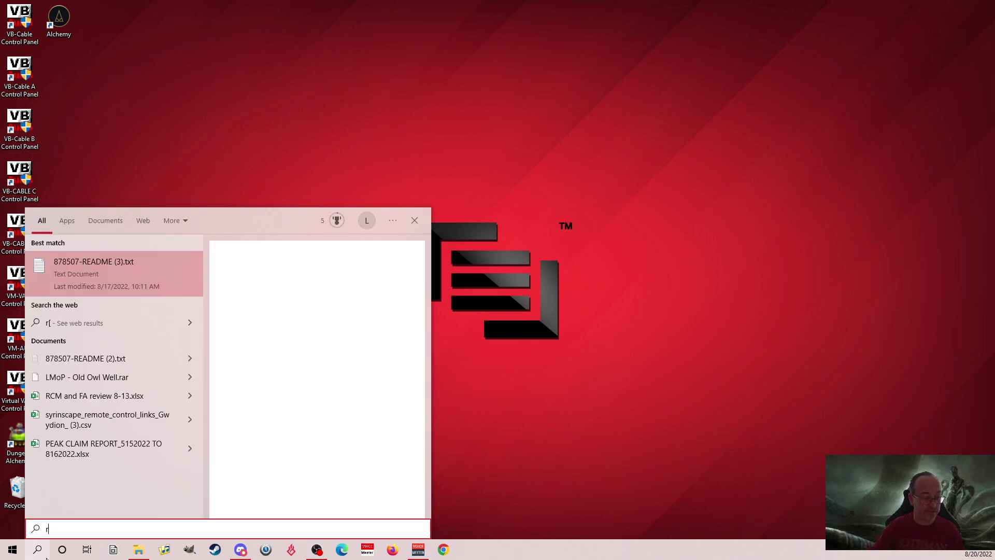
key(Return)
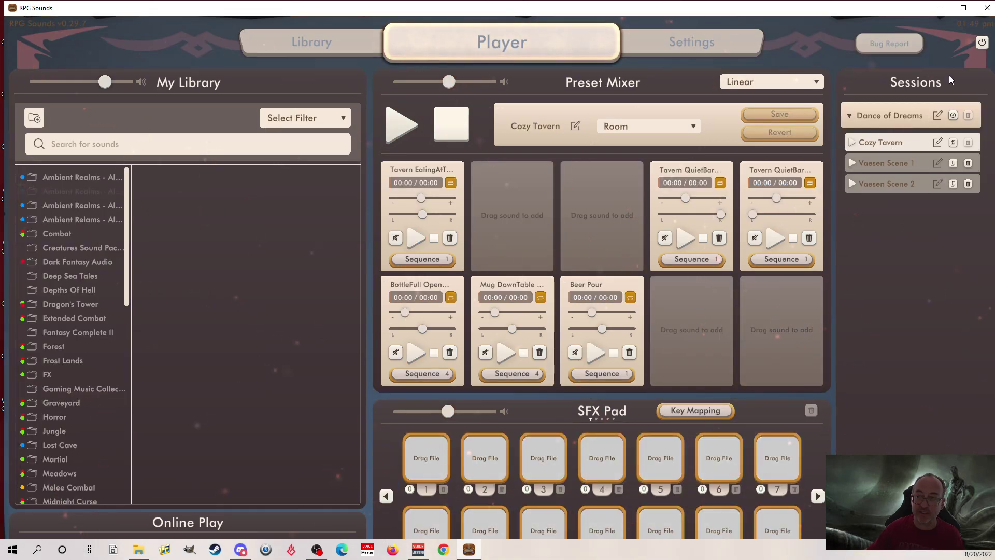
Quit RPG Sounds and bring back its data folder in File Explorer.
click(981, 43)
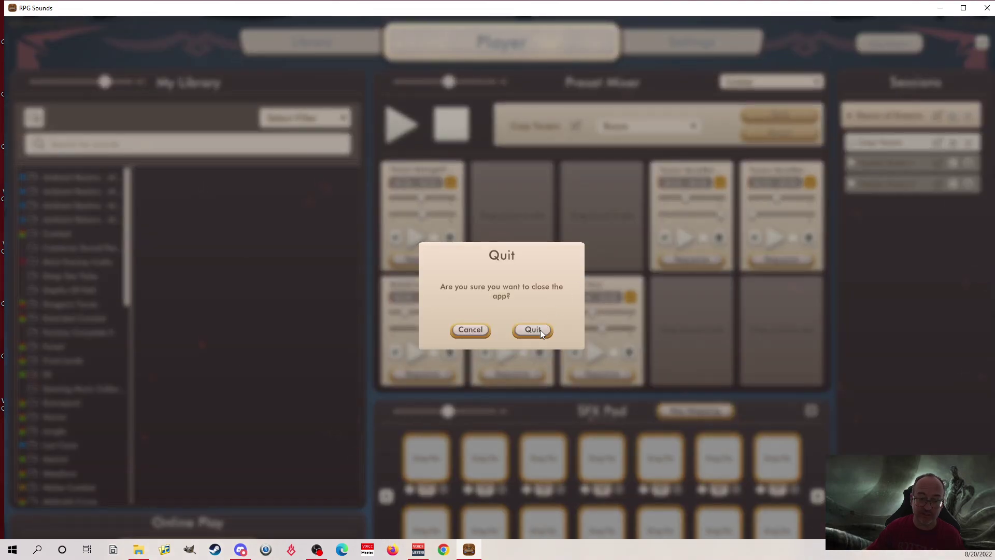
click(535, 333)
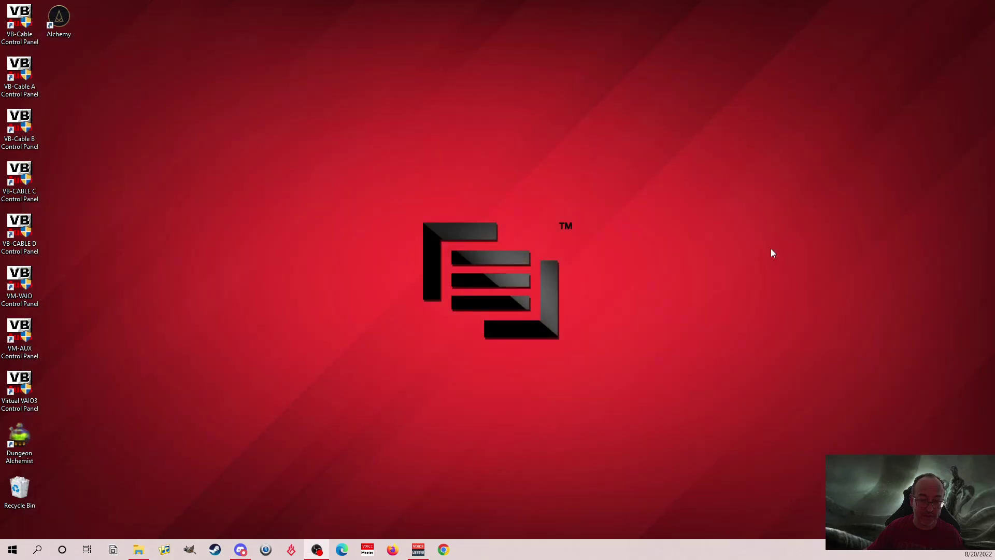
click(138, 549)
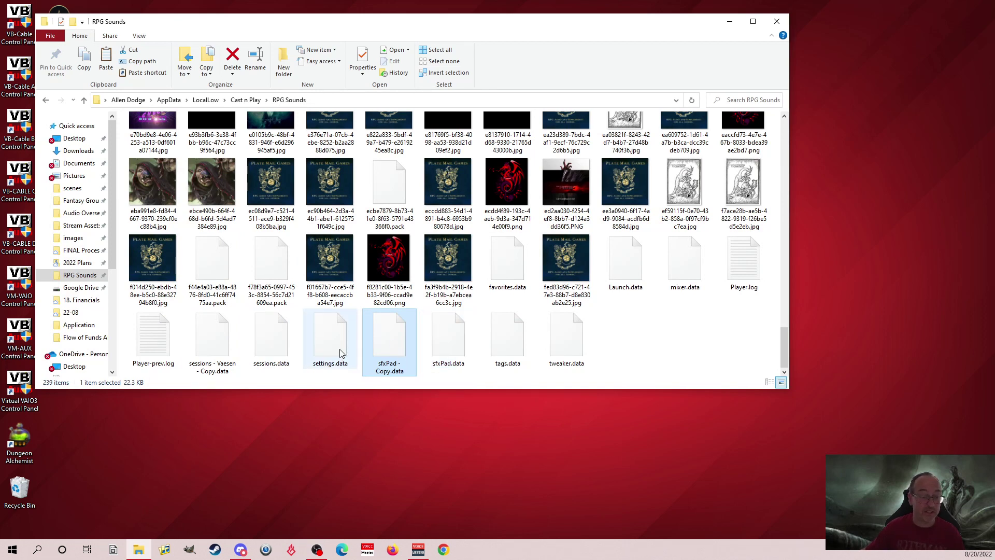
Rename sfxPad - Copy.data as sfxPad - melee.data.
key(F2)
key(End)
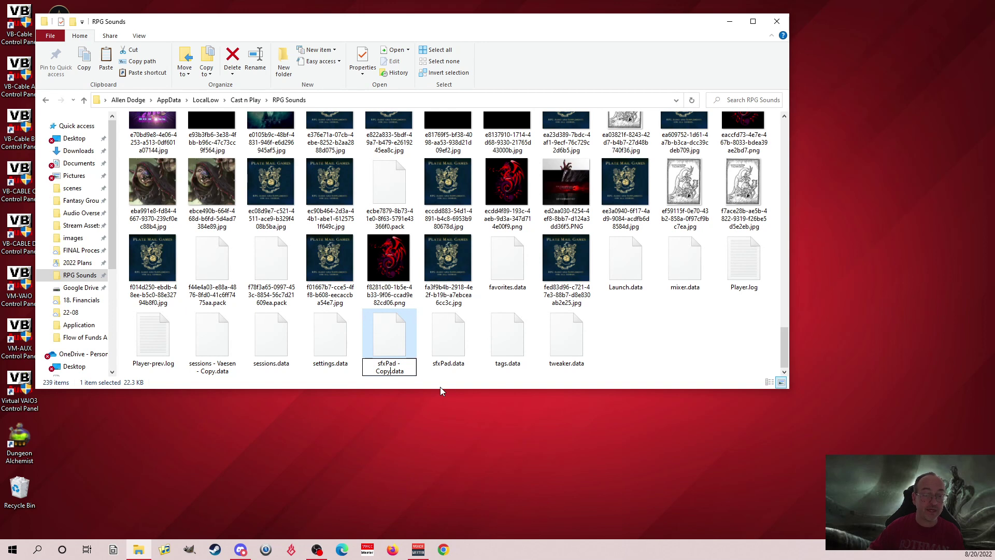
key(BackSpace)
key(BackSpace)
key(BackSpace)
key(BackSpace)
text(melee)
click(611, 340)
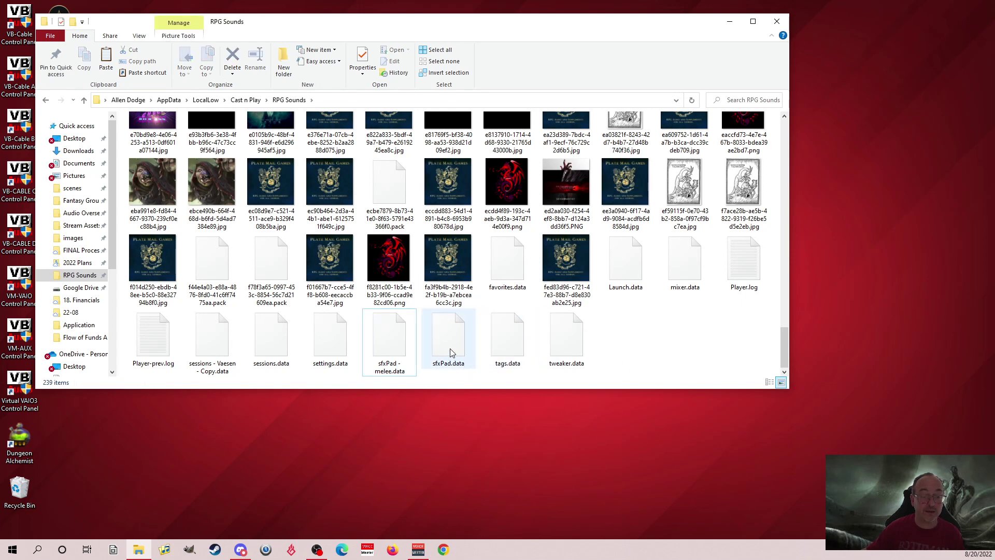
Duplicate the sfxPad - melee.data file and delete the sfxPad.data file.
click(376, 347)
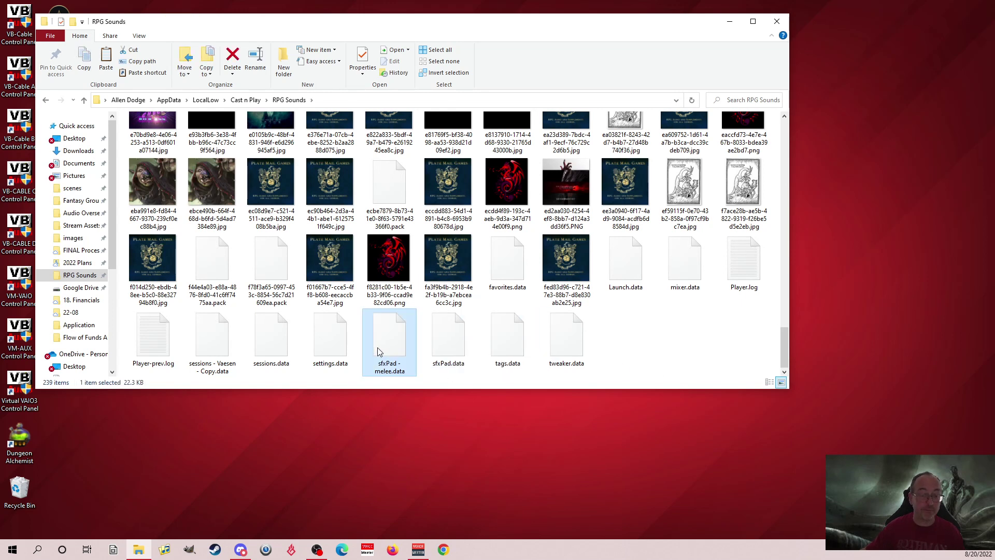
key(ctrl+c)
key(ctrl+v)
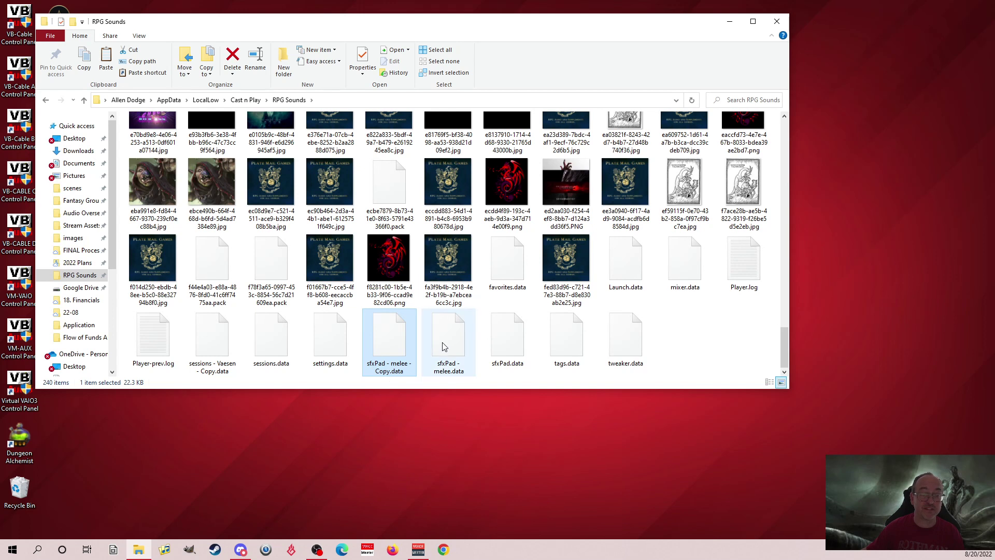
click(515, 347)
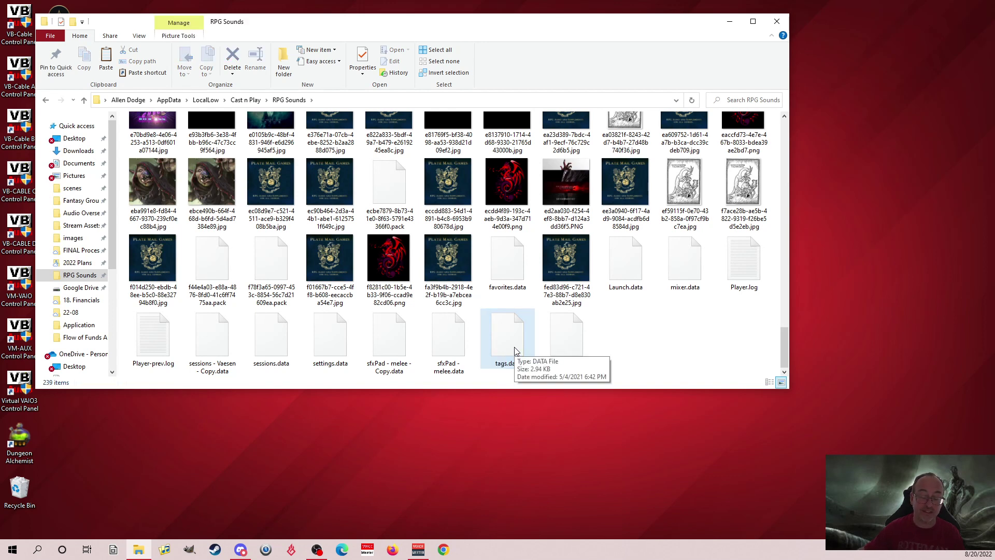
Rename the sfxPad - melee.data file as sfxPad.data, keeping its melee copy as the backup.
key(Delete)
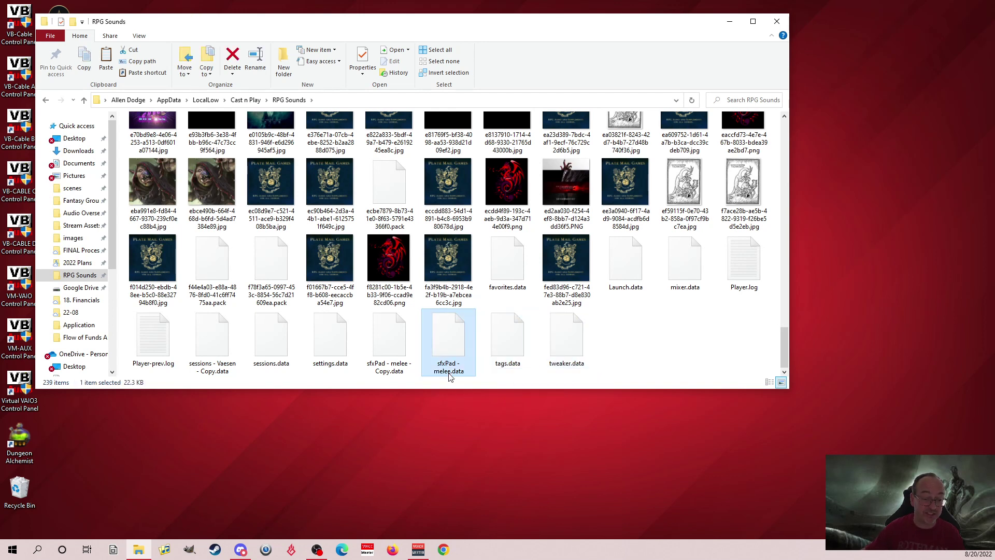
key(F2)
key(Right)
key(BackSpace)
key(BackSpace)
key(BackSpace)
key(BackSpace)
key(BackSpace)
key(BackSpace)
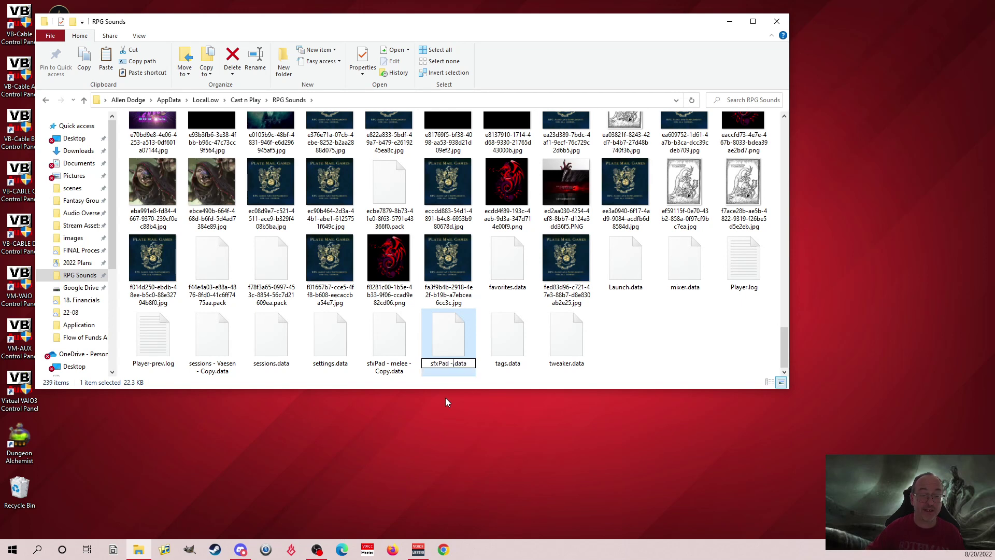
click(703, 360)
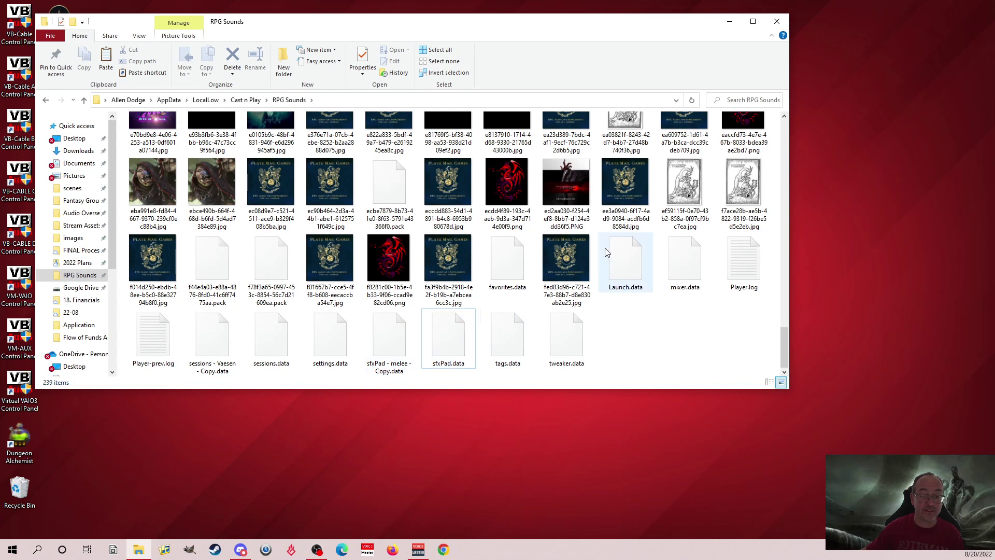
Close File Explorer and relaunch RPG Sounds through a Windows search for "rp".
click(777, 21)
click(38, 550)
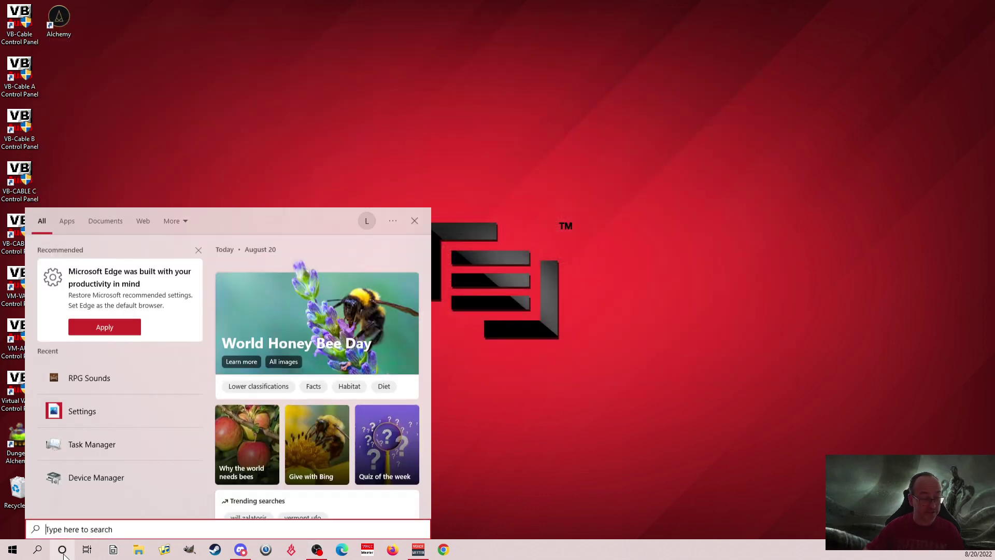
text(rp)
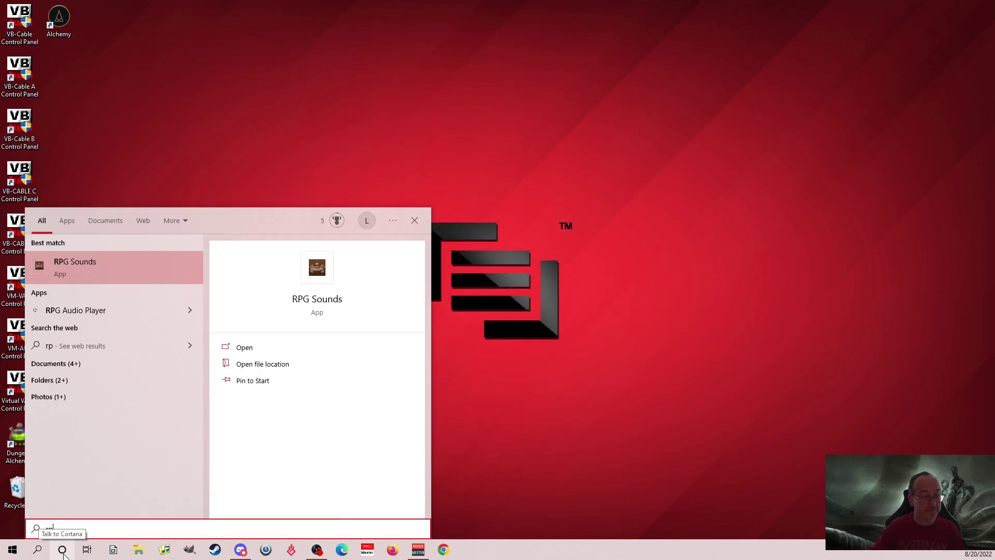
key(Return)
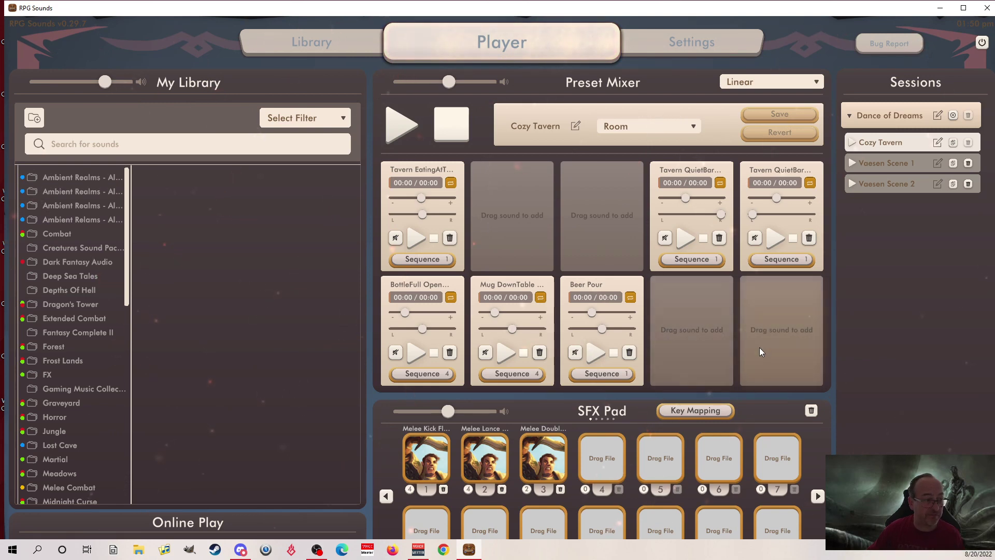
Restore the maximized RPG Sounds window to its smaller size and host a game room for online play.
click(962, 8)
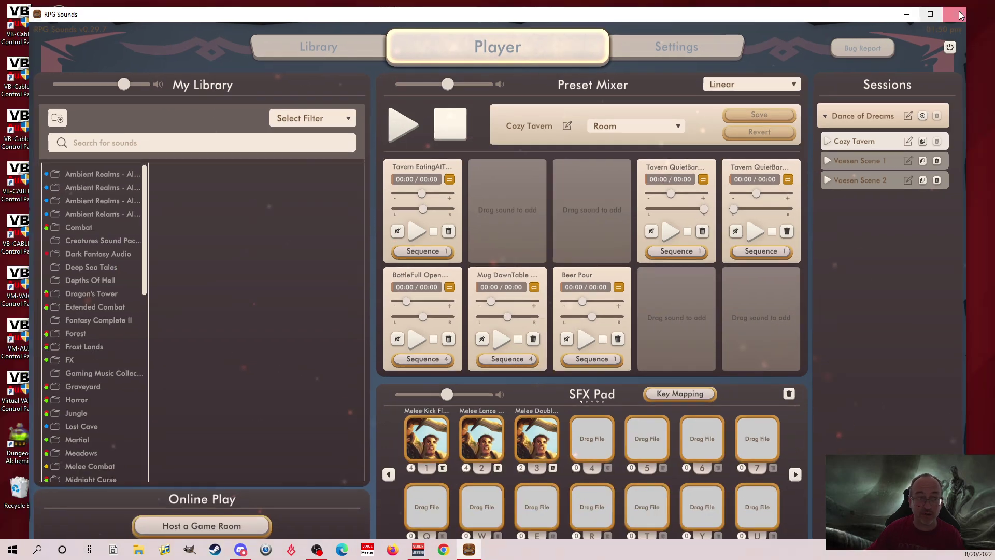
click(930, 14)
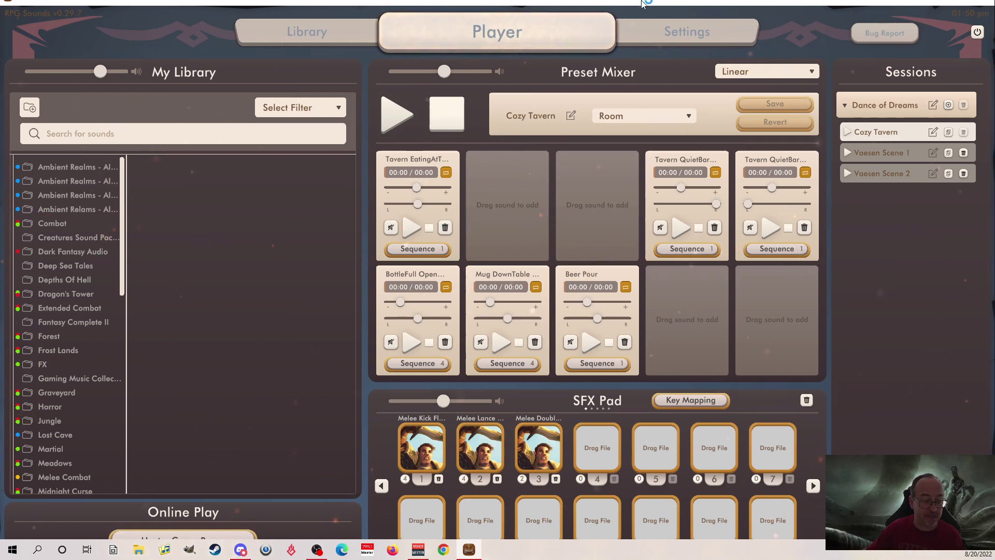
double_click(646, 11)
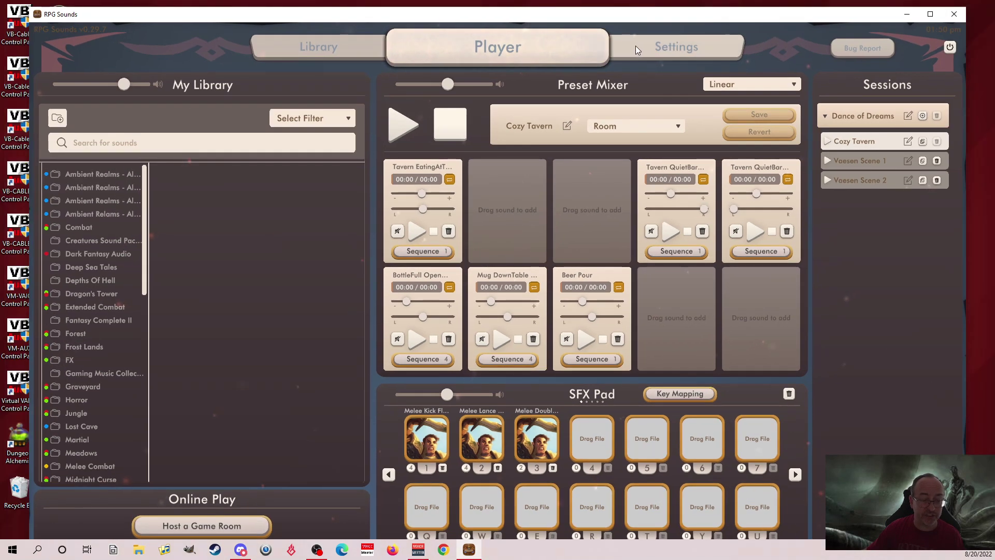
click(213, 526)
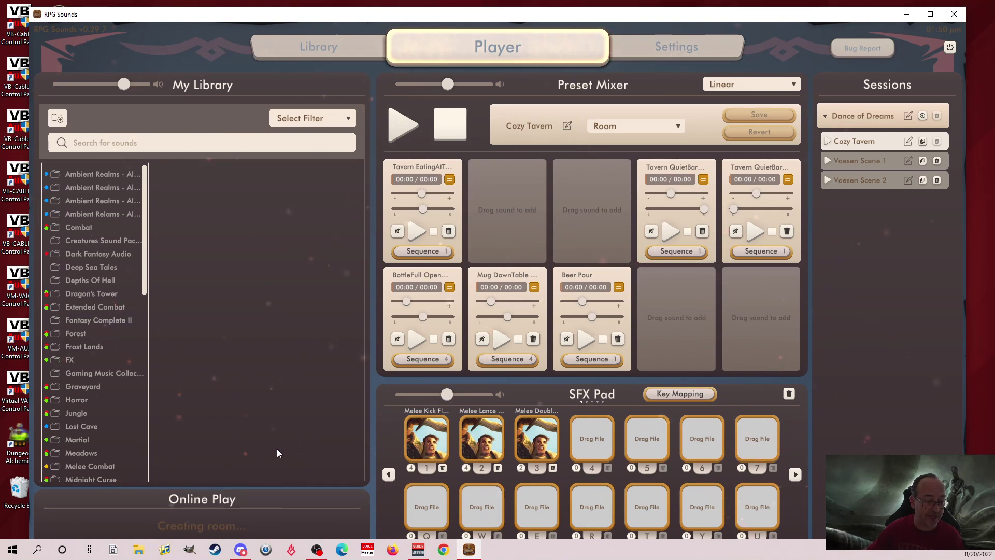